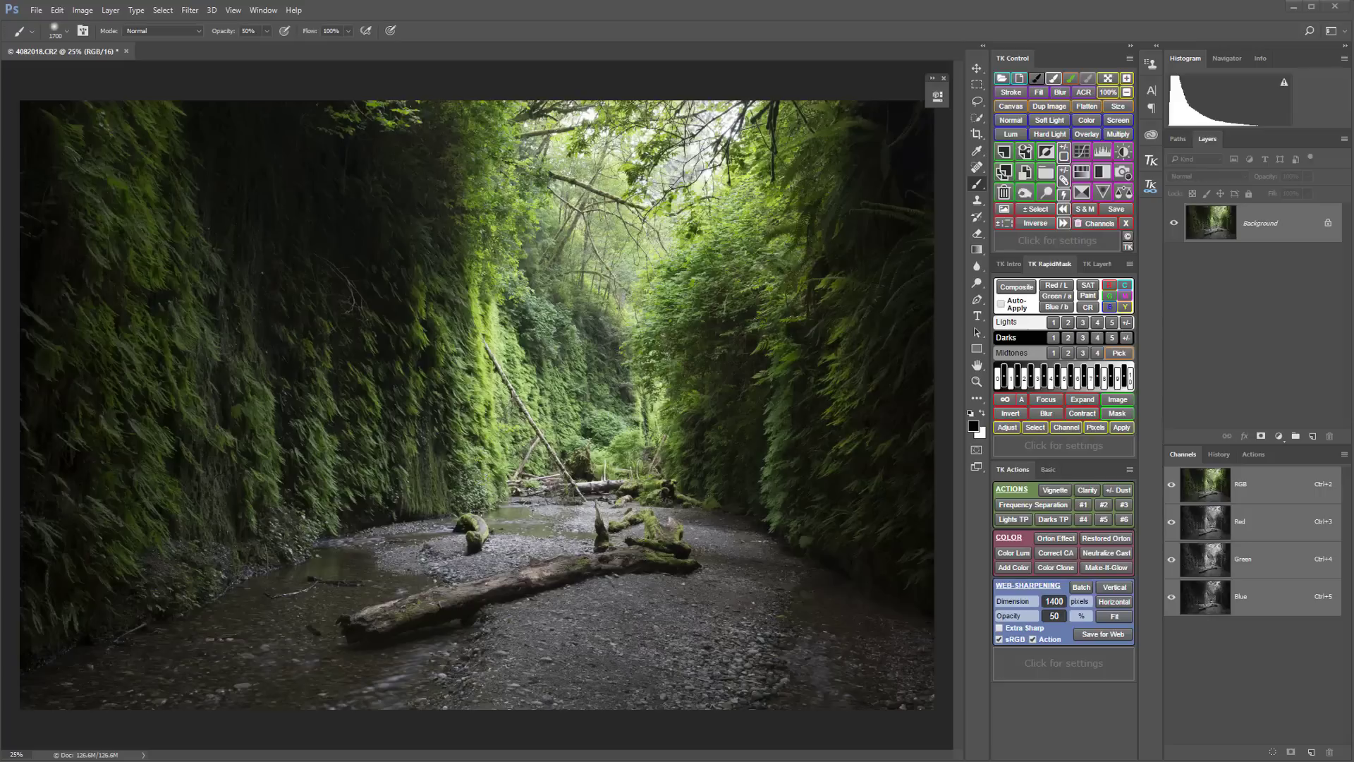
# - Build a Rapid Mask and compare Lights 2/3, Midtones 1 and Darks 1 masks. Settle on a Lights mask, then Contract and Focus it
pyautogui.click(1018, 289)
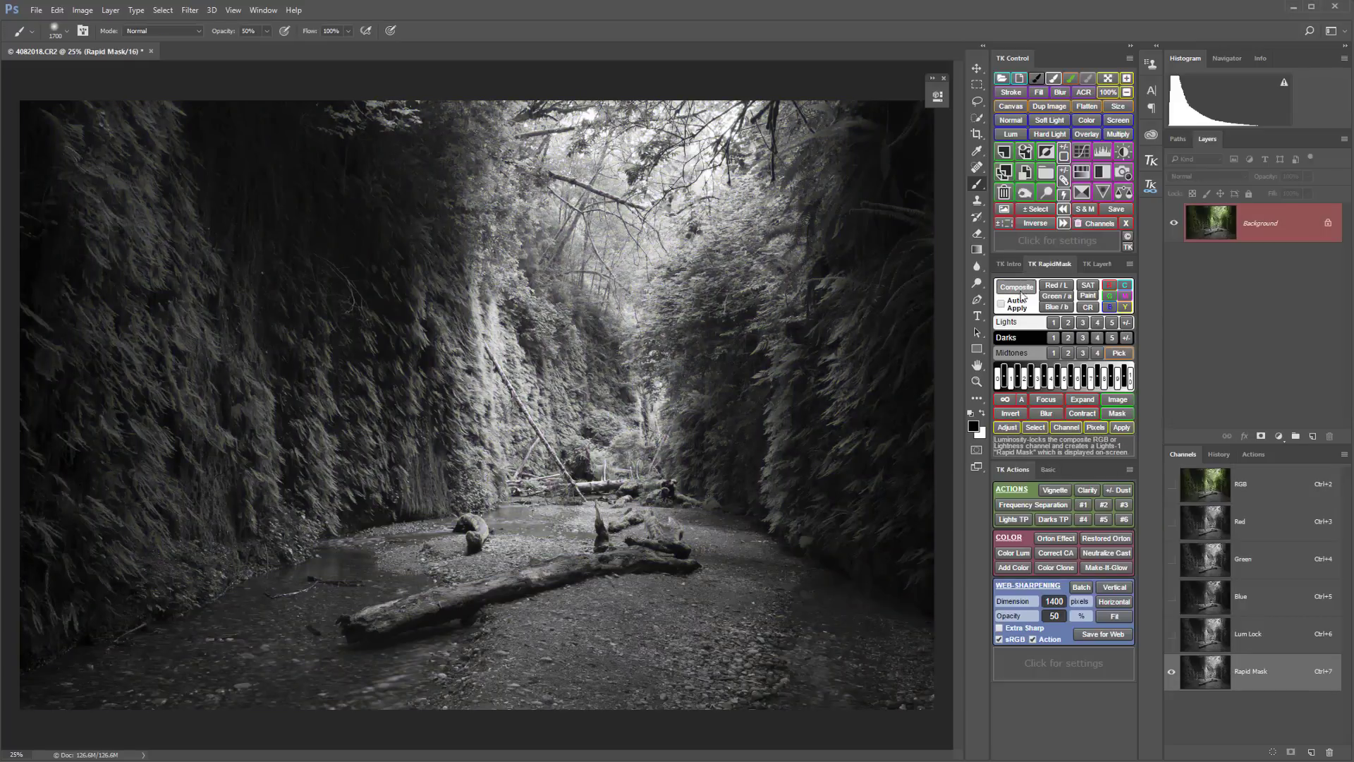
pyautogui.click(1069, 323)
pyautogui.click(1083, 324)
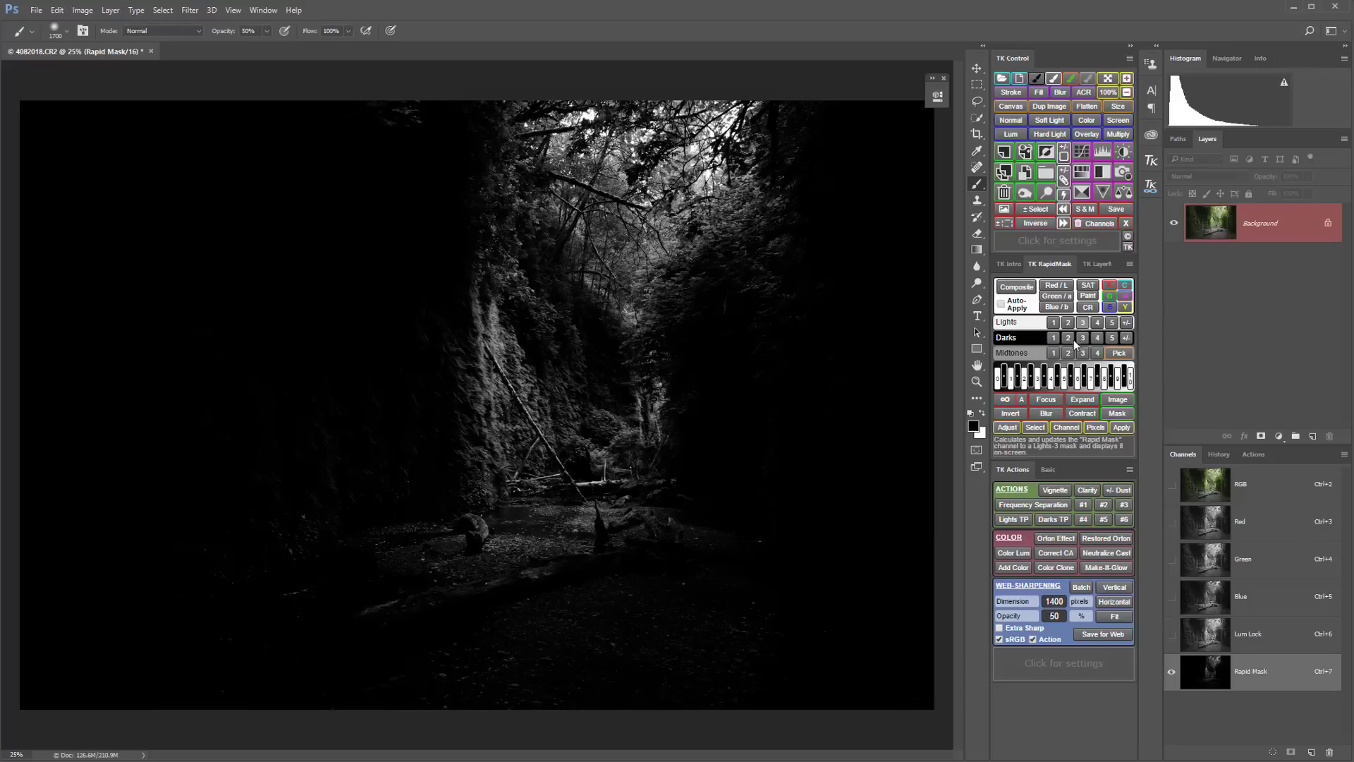
pyautogui.click(1056, 354)
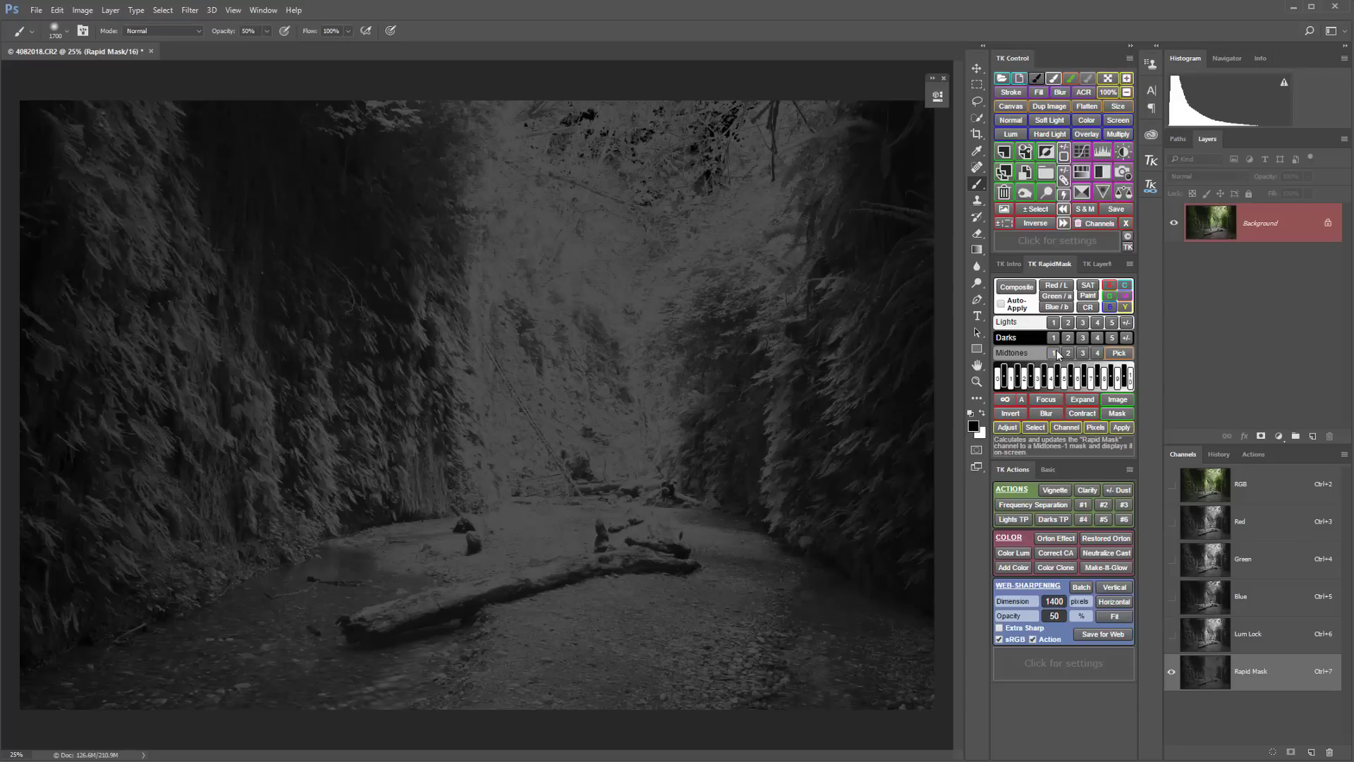
pyautogui.click(1058, 337)
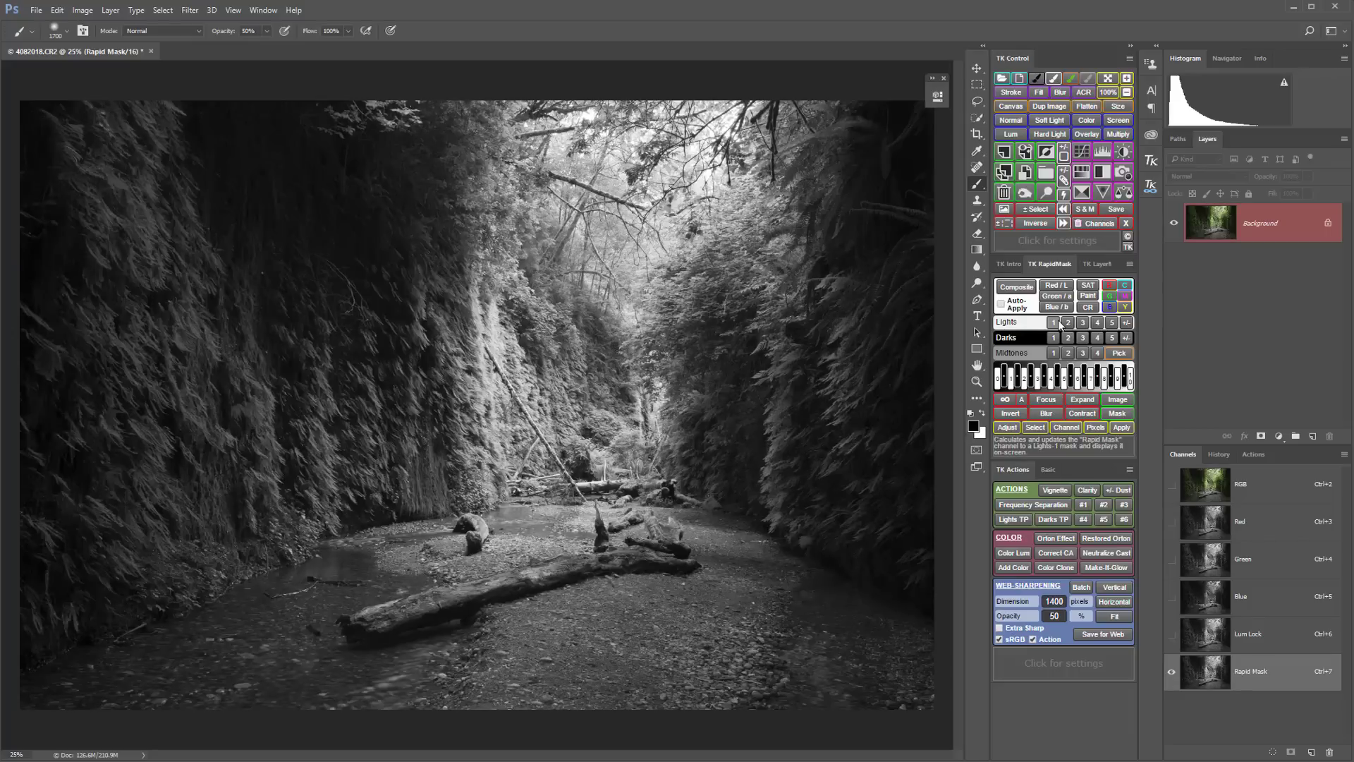
pyautogui.click(1082, 415)
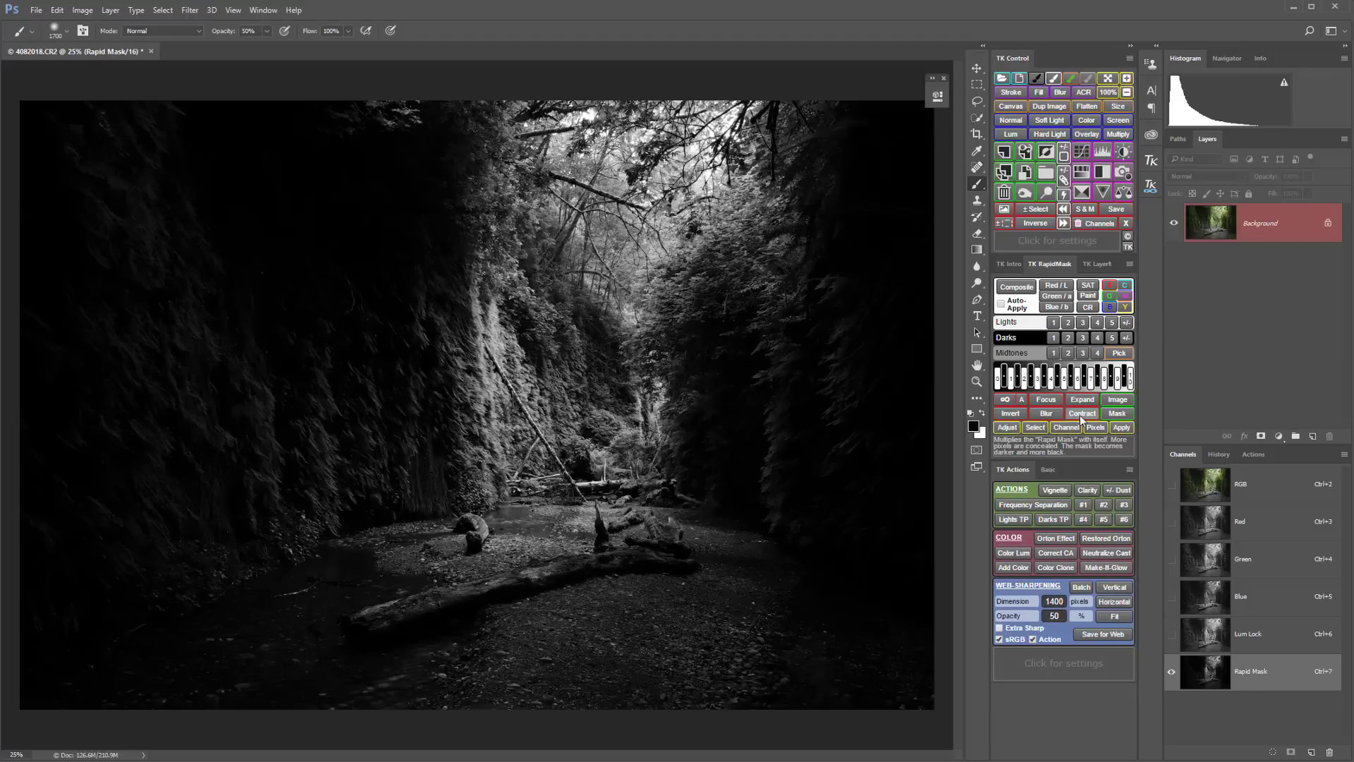
pyautogui.click(1047, 400)
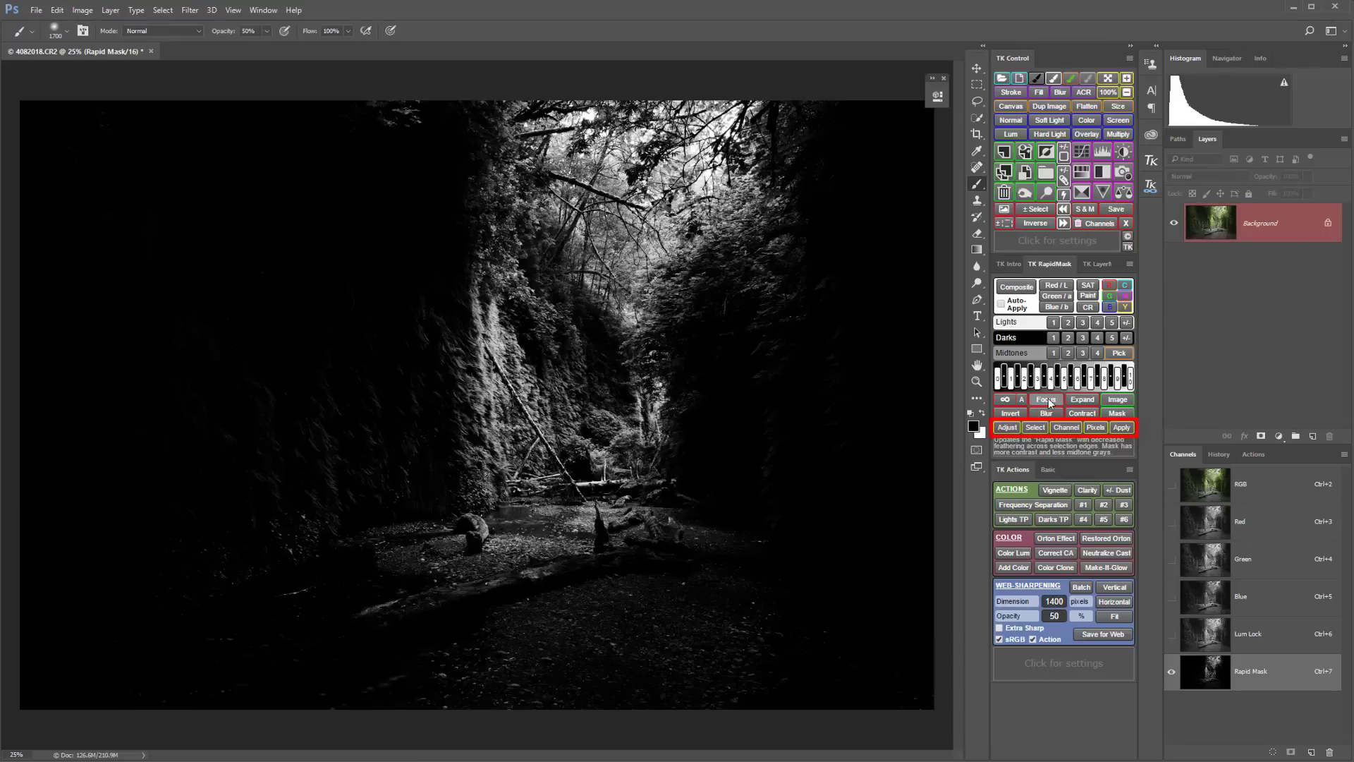
# - Add a masked Levels layer with midtones 0.45 and black input 55, then view the Rapid Mask channel
pyautogui.click(1006, 428)
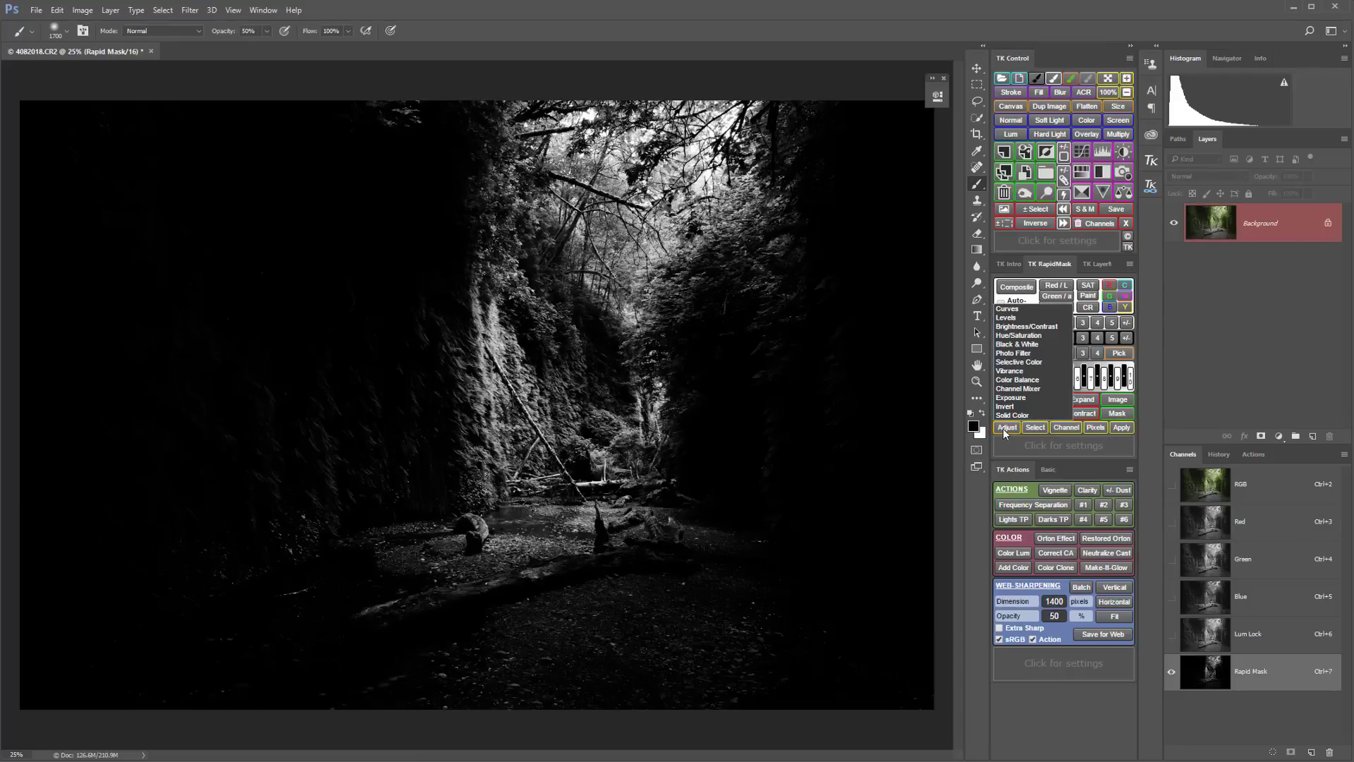
pyautogui.click(1006, 317)
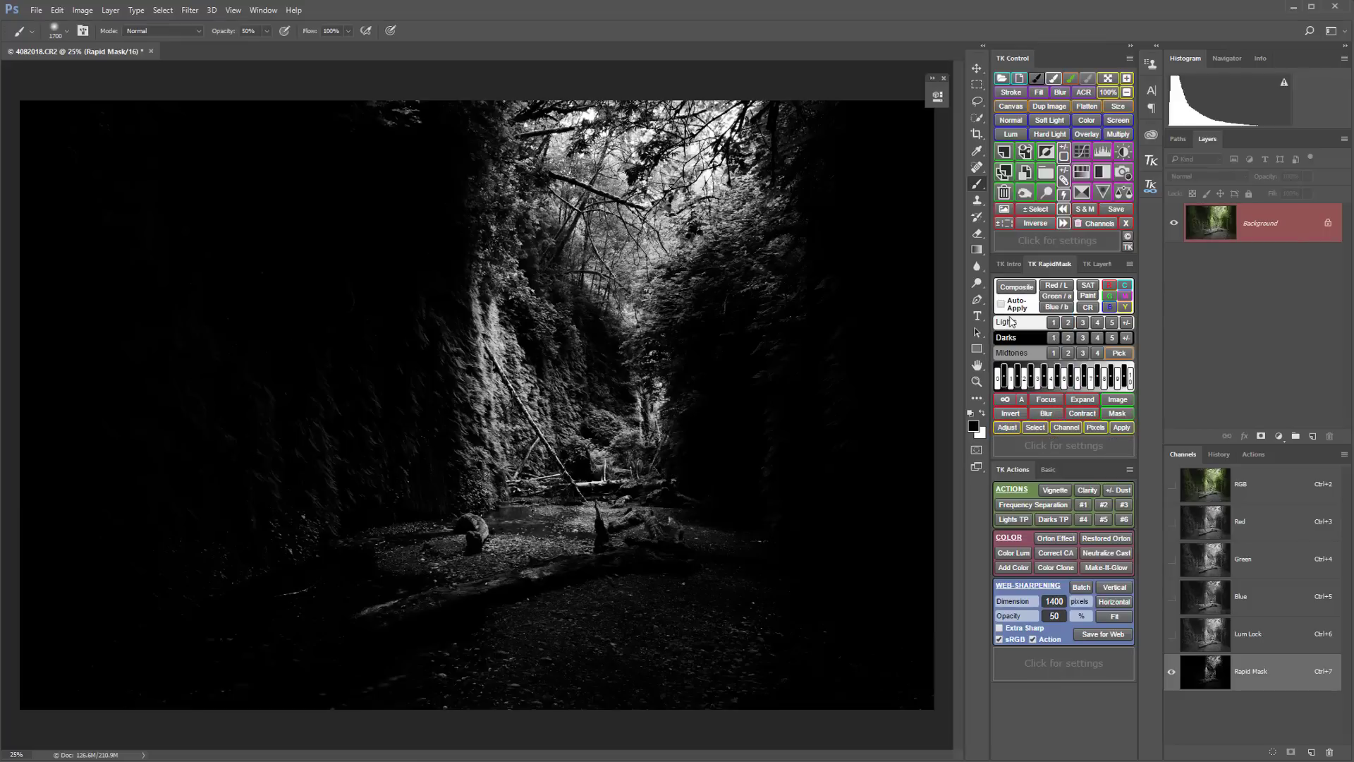
pyautogui.doubleClick(1211, 224)
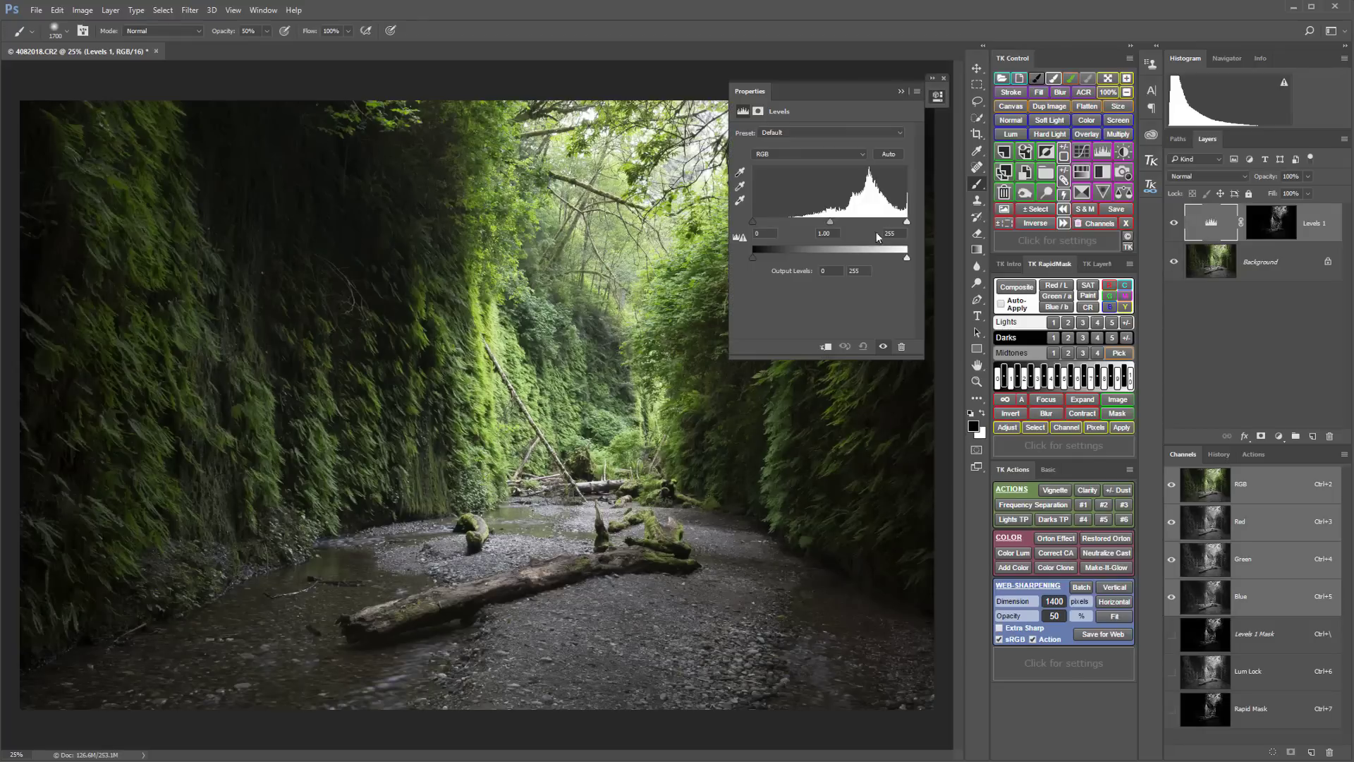
pyautogui.moveTo(830, 221); pyautogui.dragTo(864, 217)
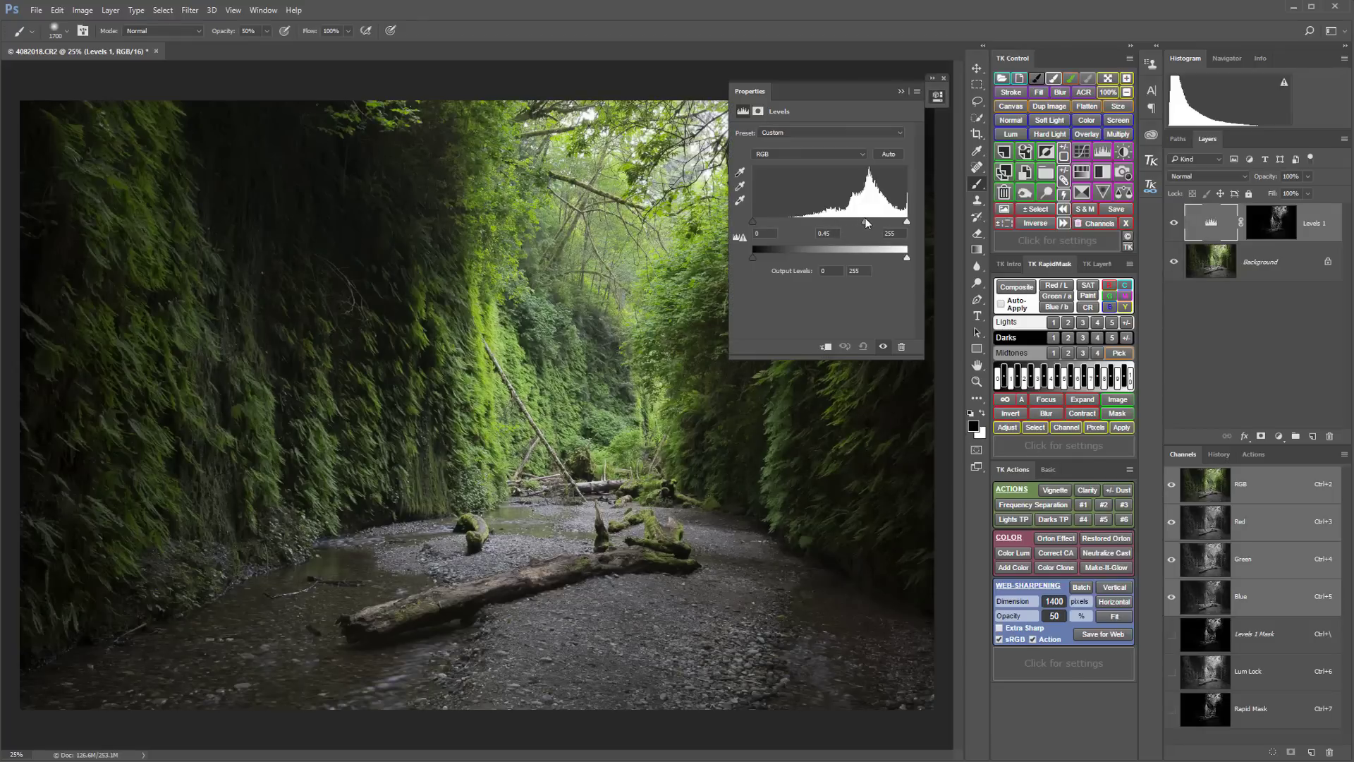
pyautogui.moveTo(759, 223)
pyautogui.mouseDown()
pyautogui.moveTo(798, 218)
pyautogui.moveTo(786, 220)
pyautogui.mouseUp()
pyautogui.click(945, 97)
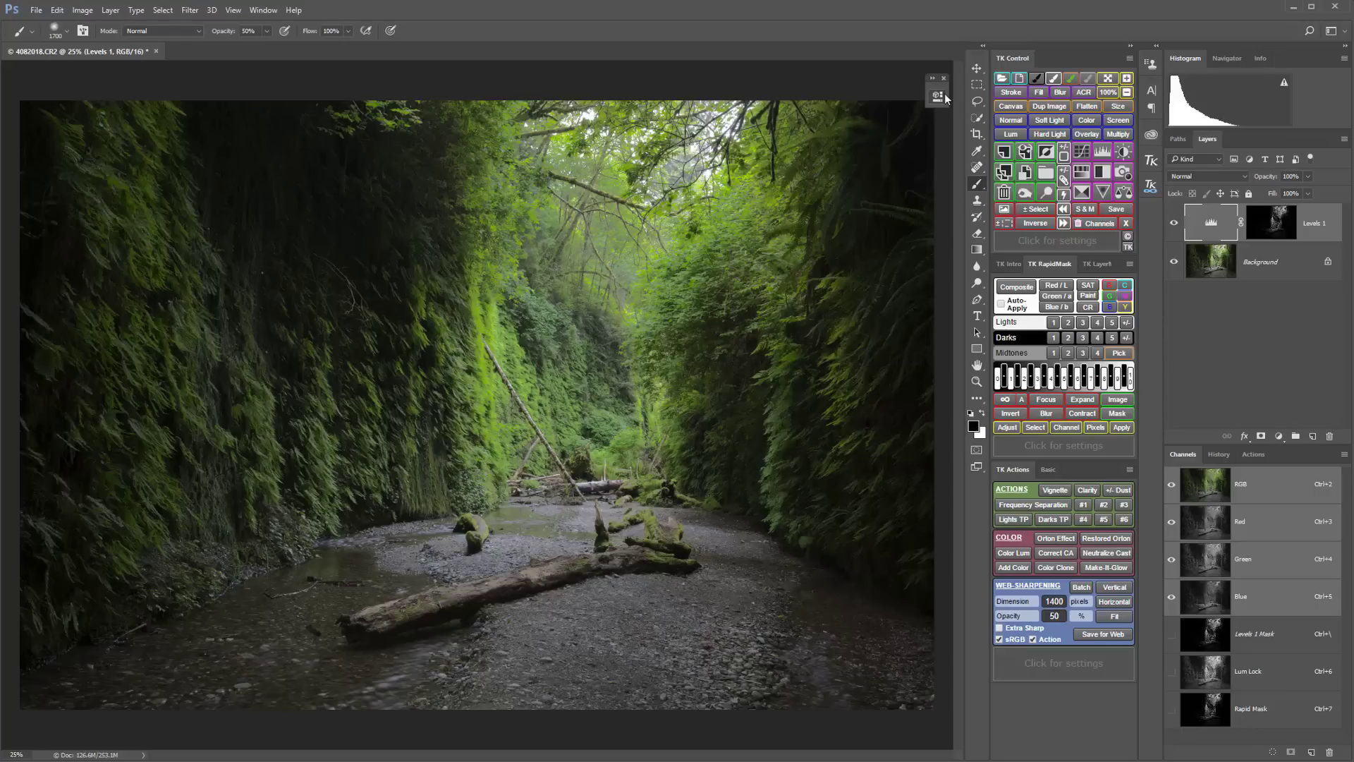
pyautogui.click(1118, 414)
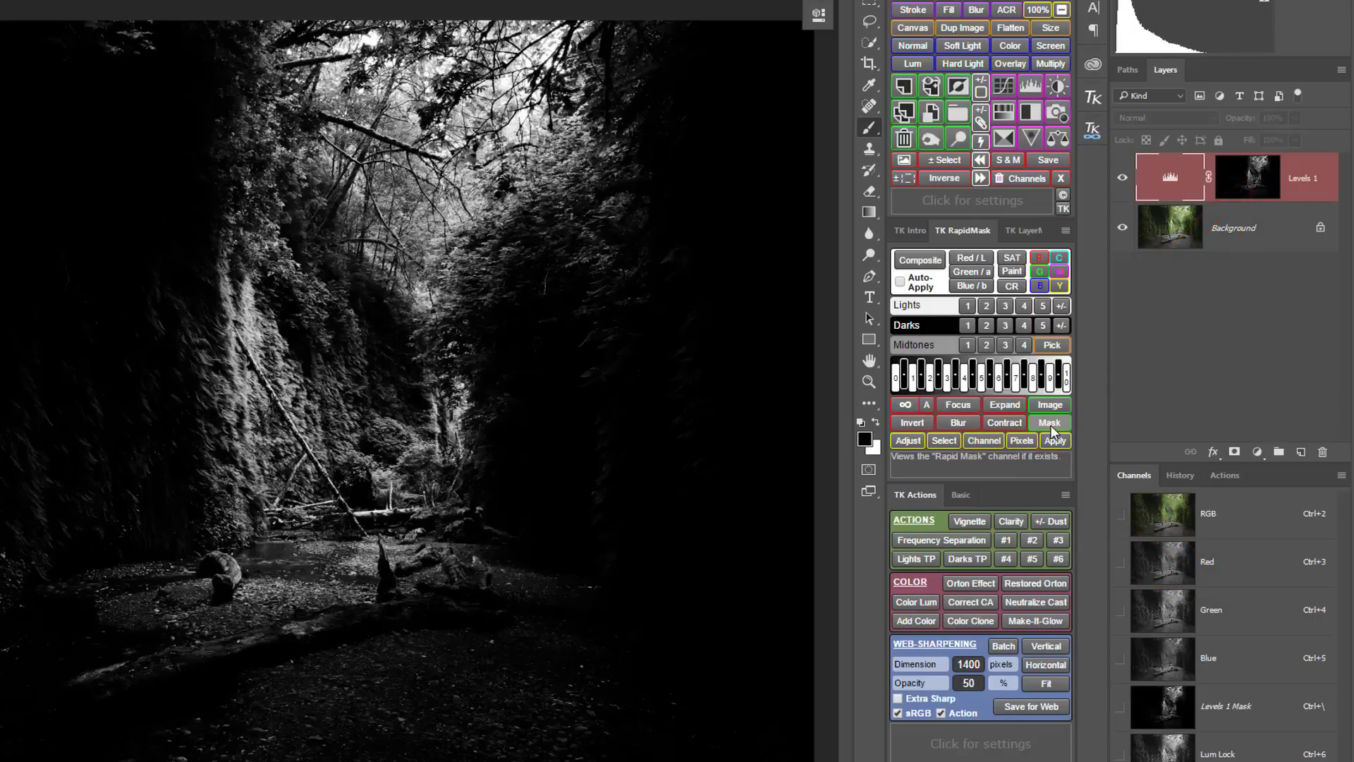
# - Enable Auto-Apply and refine the Levels mask with Lights 1, Expand and Focus. Then delete the Levels 1 layer
pyautogui.click(1049, 423)
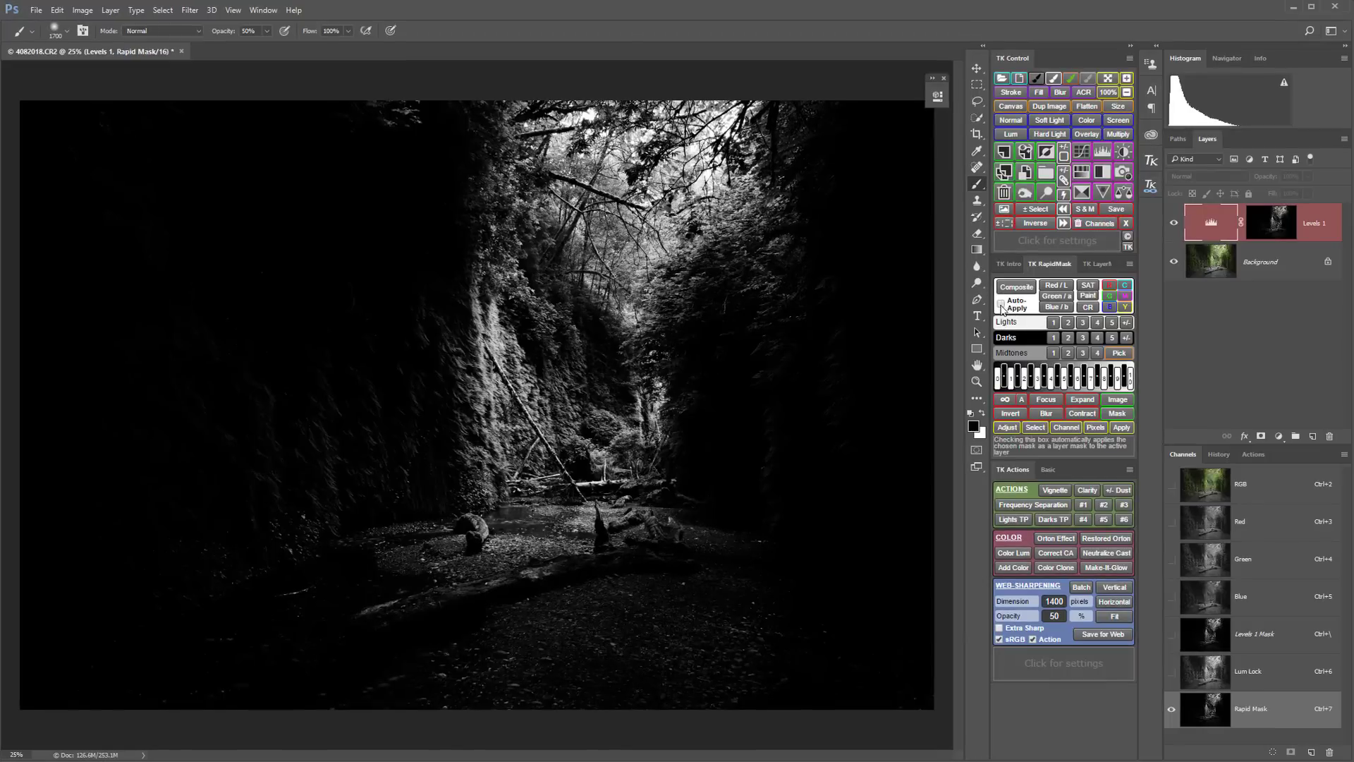
pyautogui.click(1002, 305)
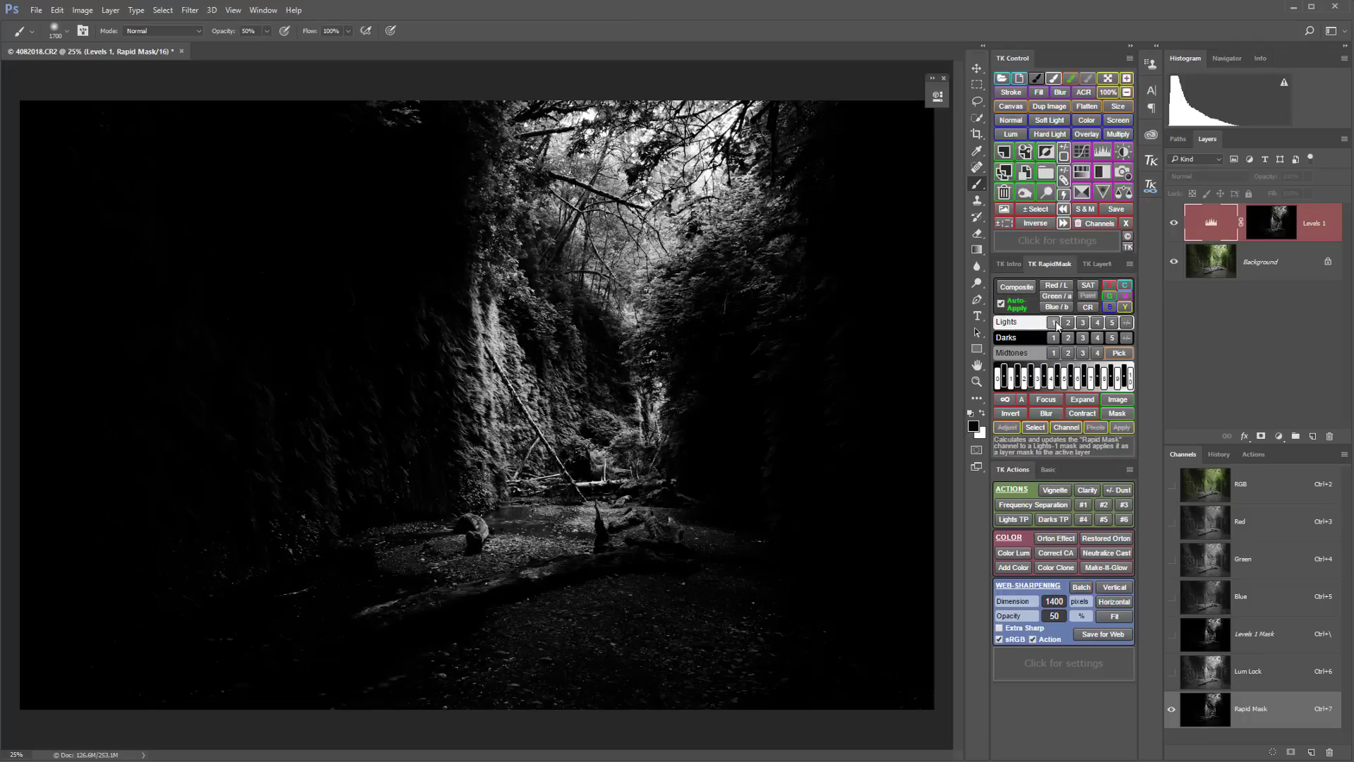
pyautogui.click(1054, 322)
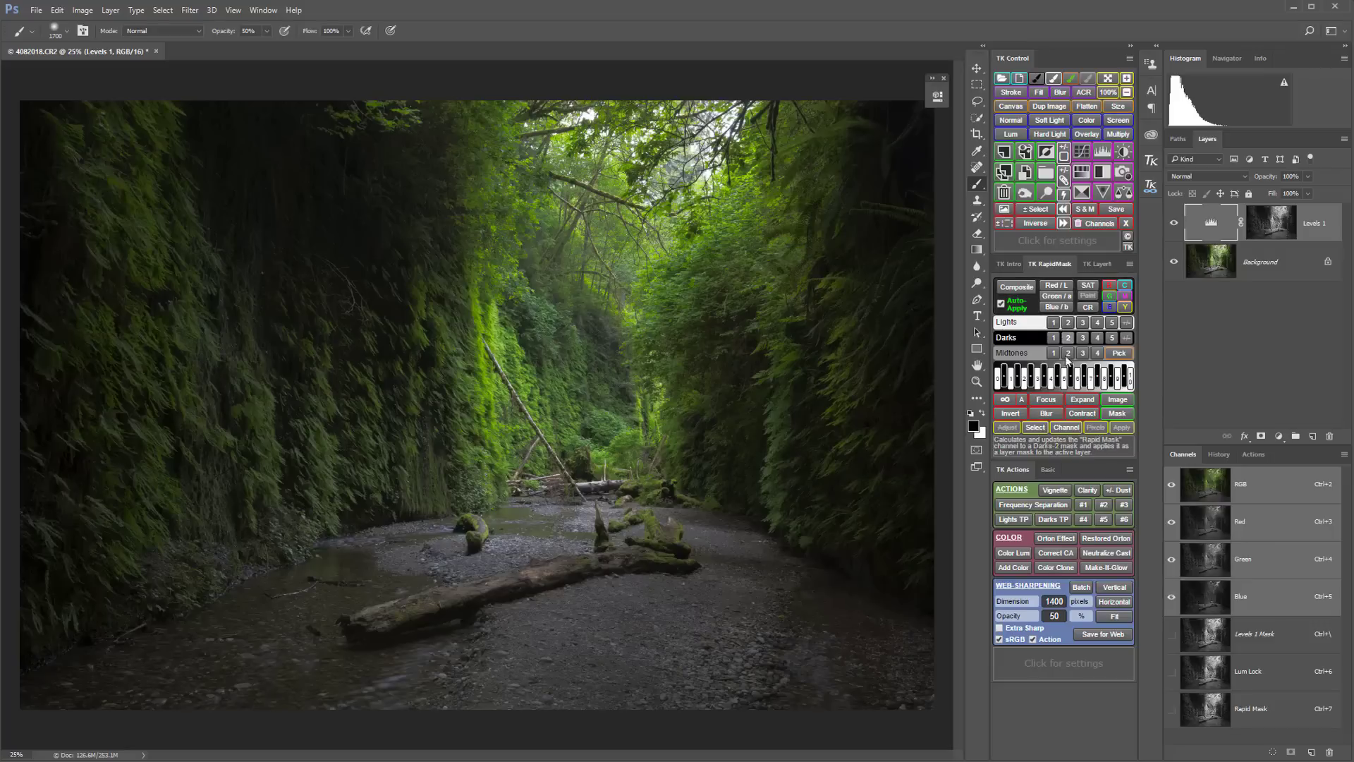
pyautogui.click(1087, 414)
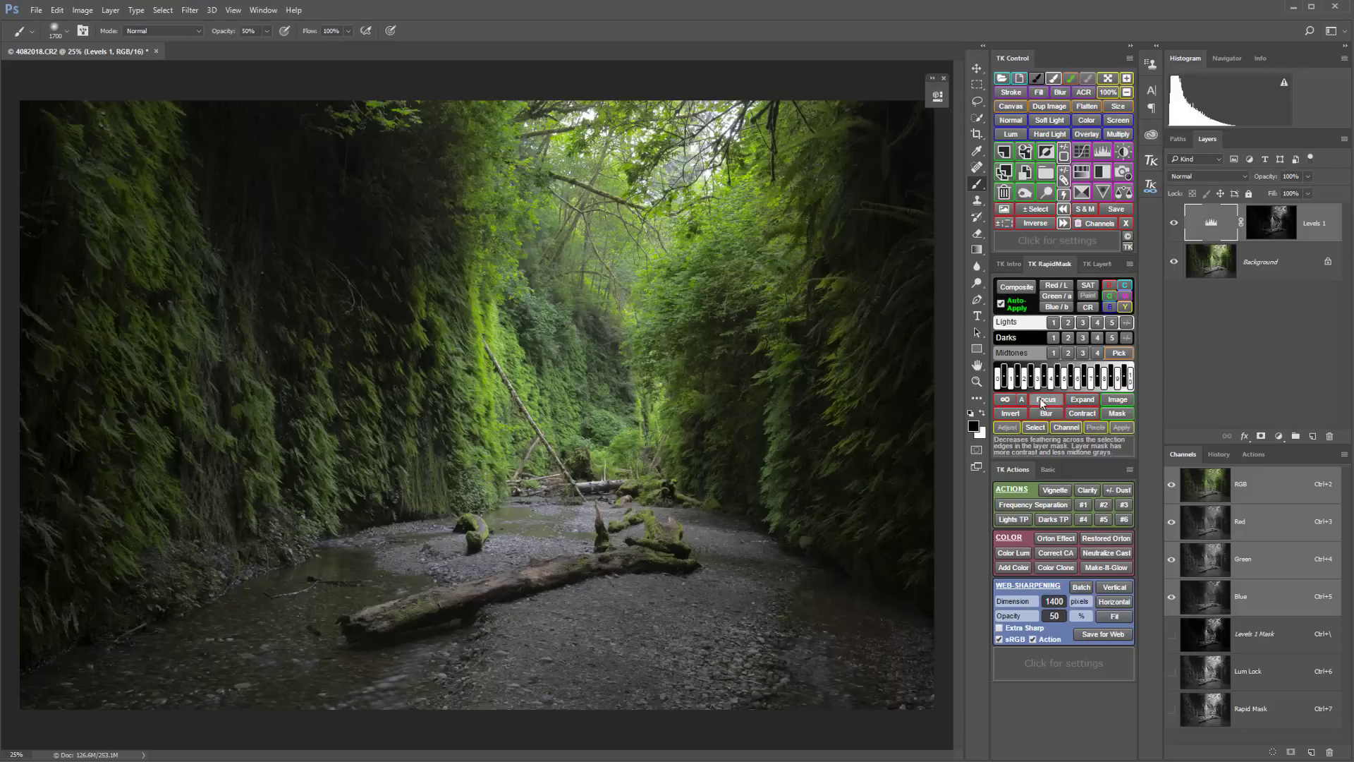
pyautogui.click(1039, 398)
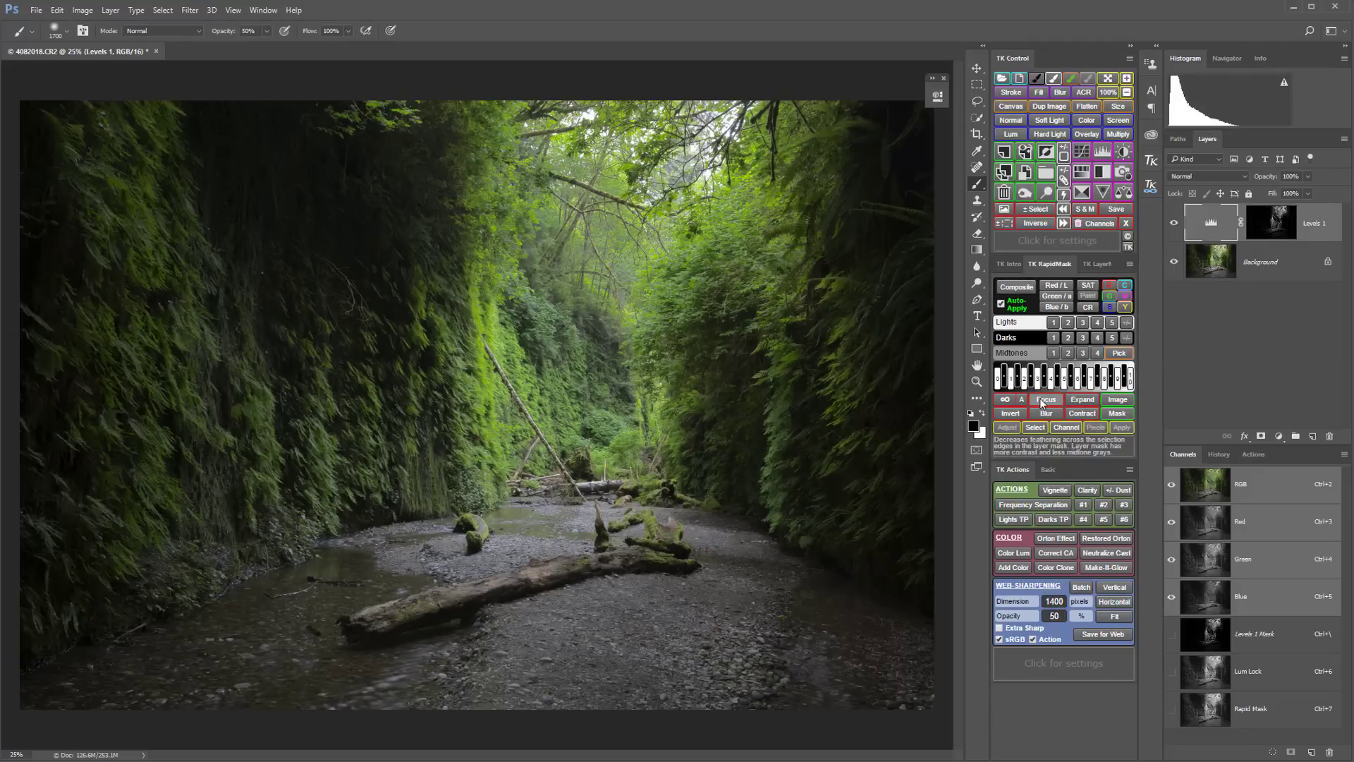
pyautogui.click(1006, 197)
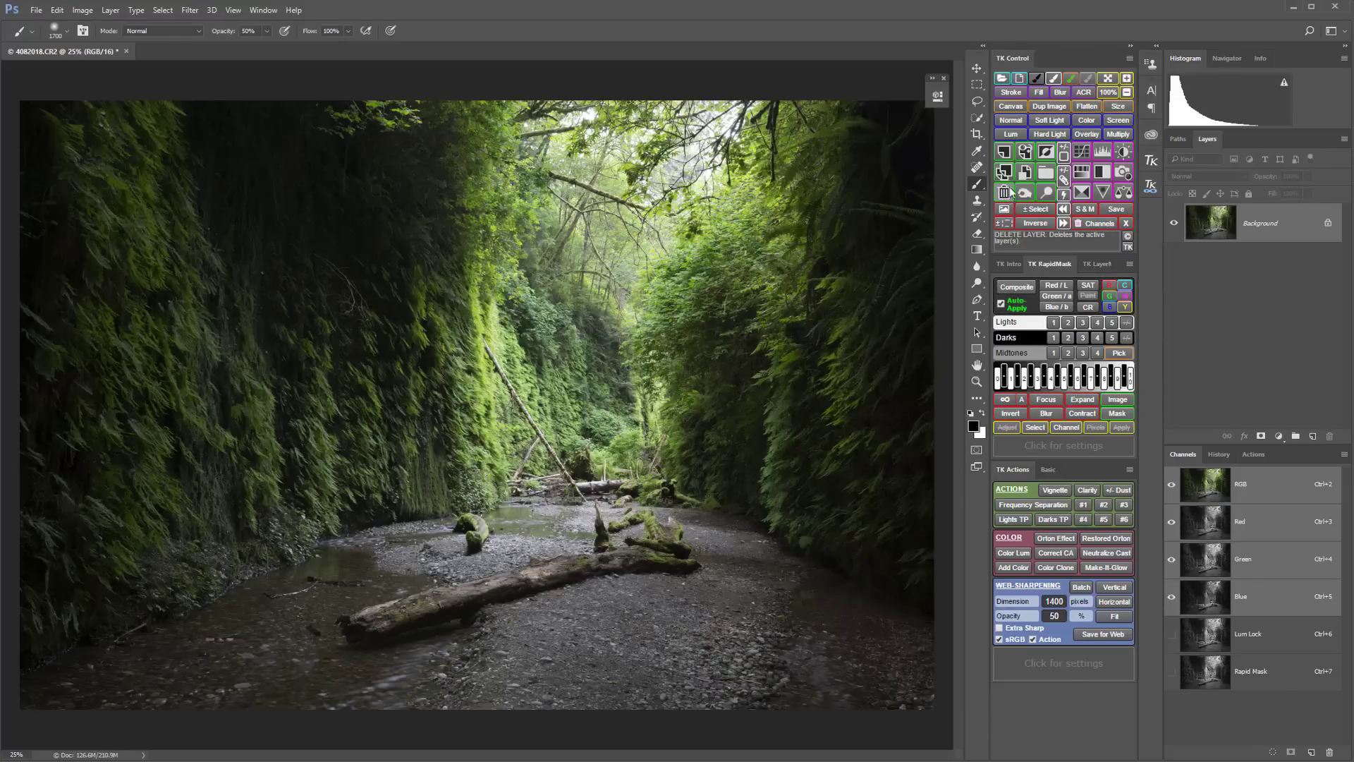
# - Add a new Levels adjustment layer and adjust its midtone level
pyautogui.click(1101, 151)
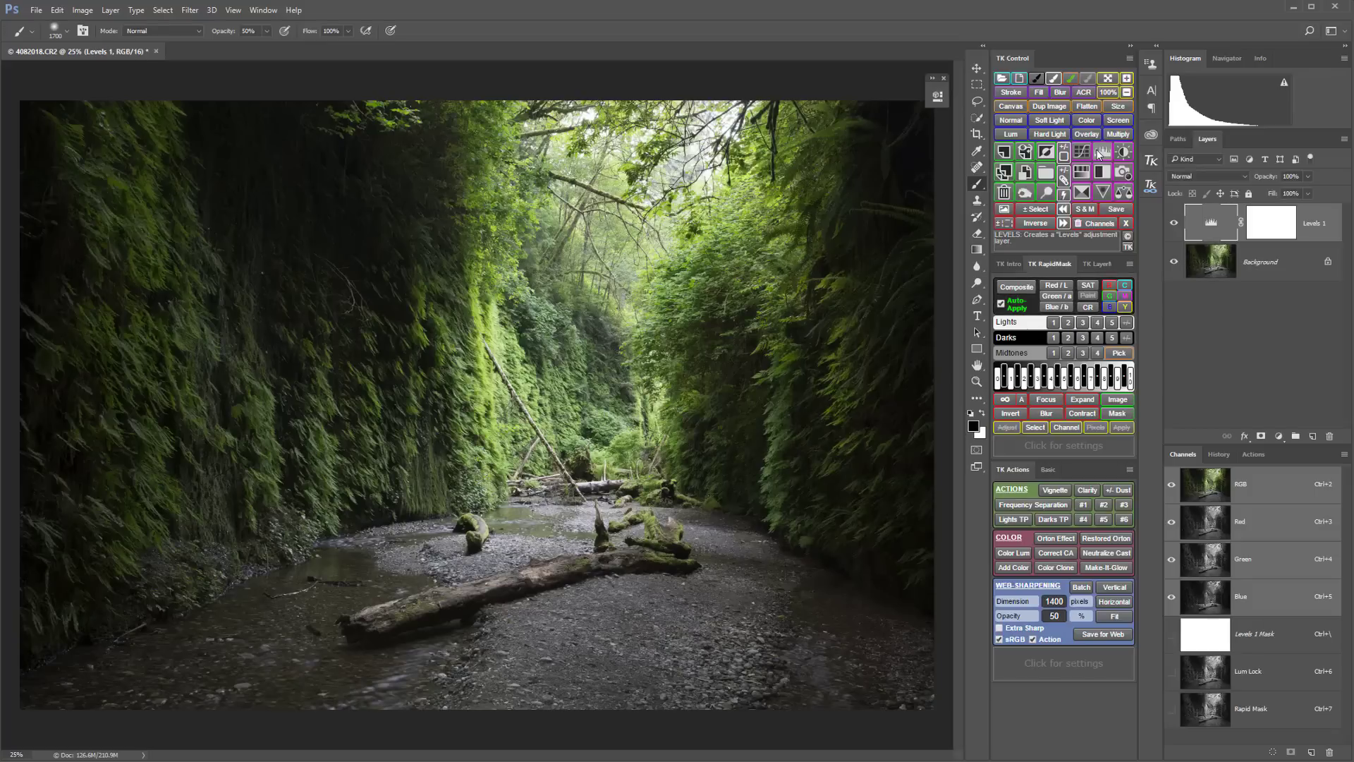
pyautogui.doubleClick(1207, 223)
pyautogui.moveTo(830, 222)
pyautogui.mouseDown()
pyautogui.moveTo(811, 228)
pyautogui.moveTo(849, 224)
pyautogui.mouseUp()
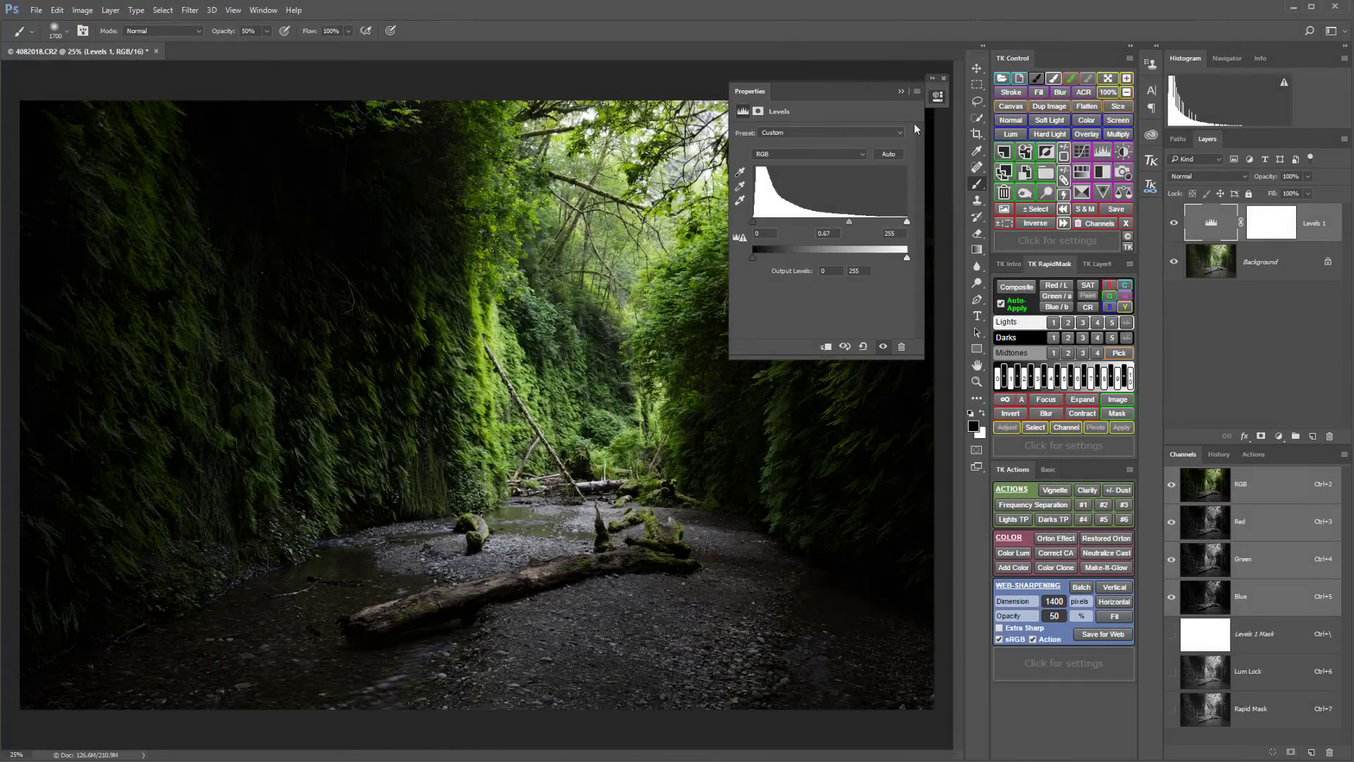
pyautogui.click(939, 98)
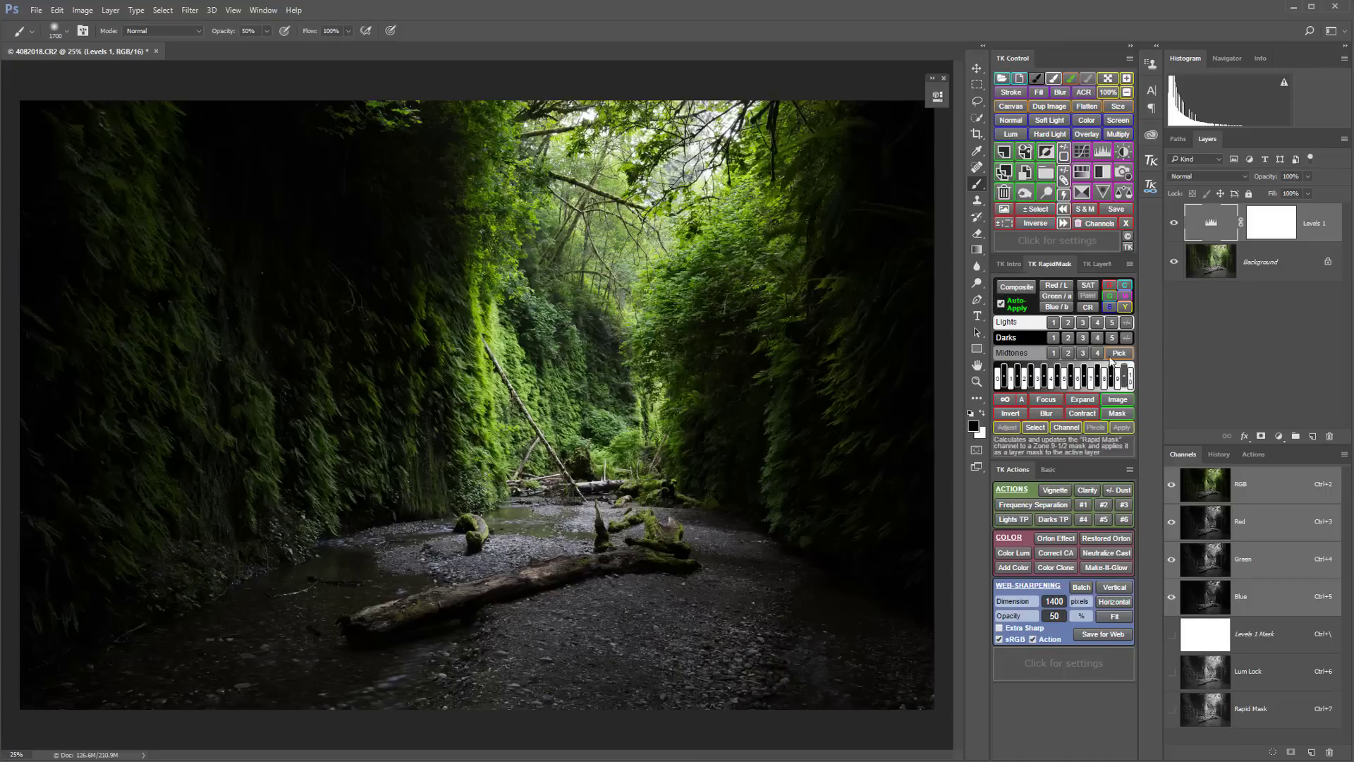
# - Try Lights 1 through 4 masks on Levels 1, ending with a Midtones-2 mask
pyautogui.click(1053, 323)
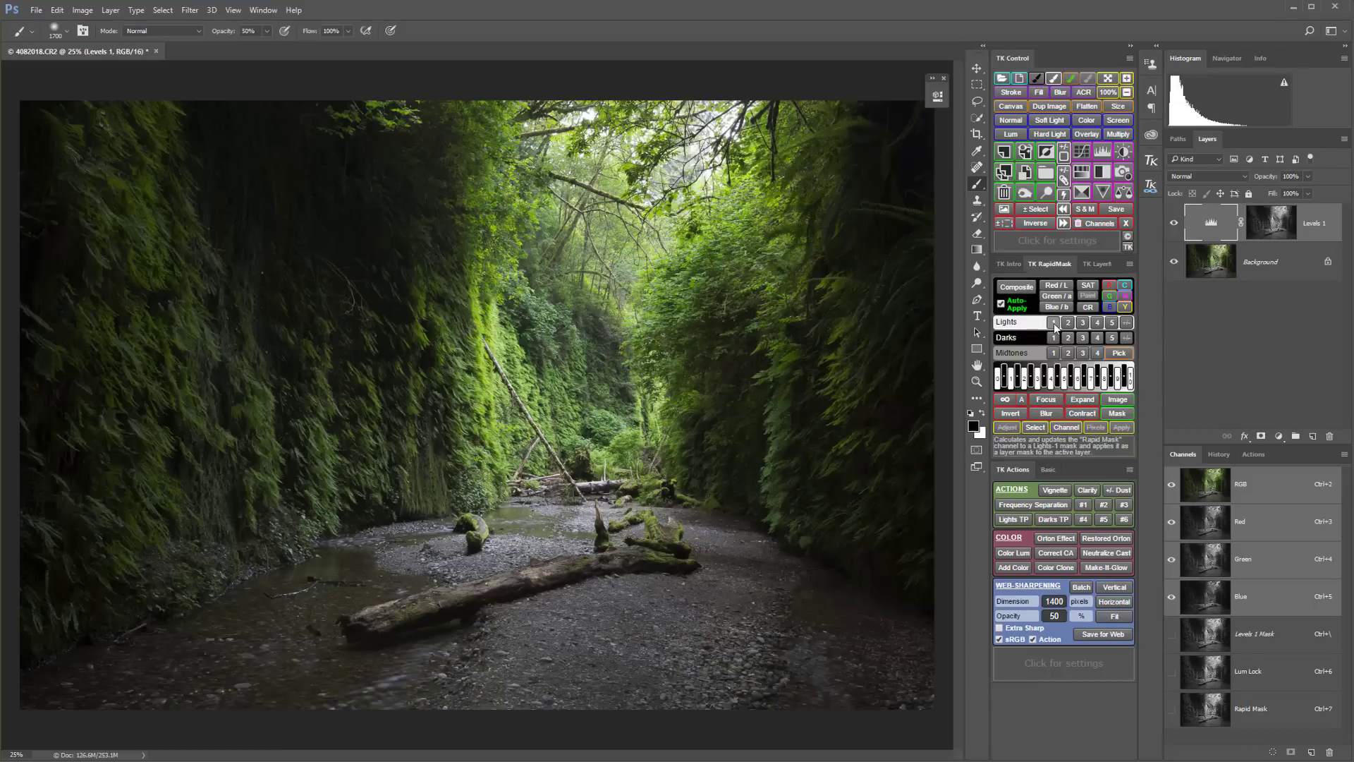
pyautogui.click(1083, 322)
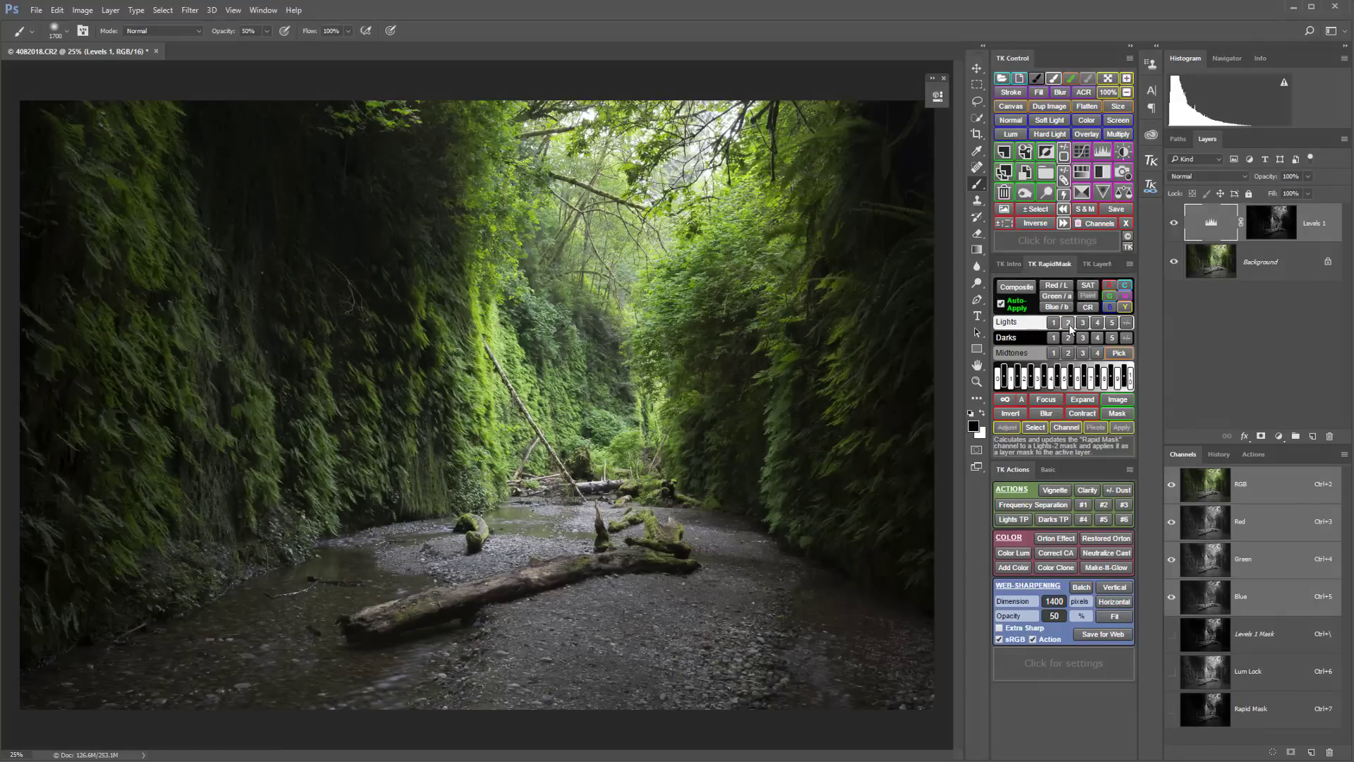
pyautogui.click(1083, 323)
pyautogui.click(1098, 325)
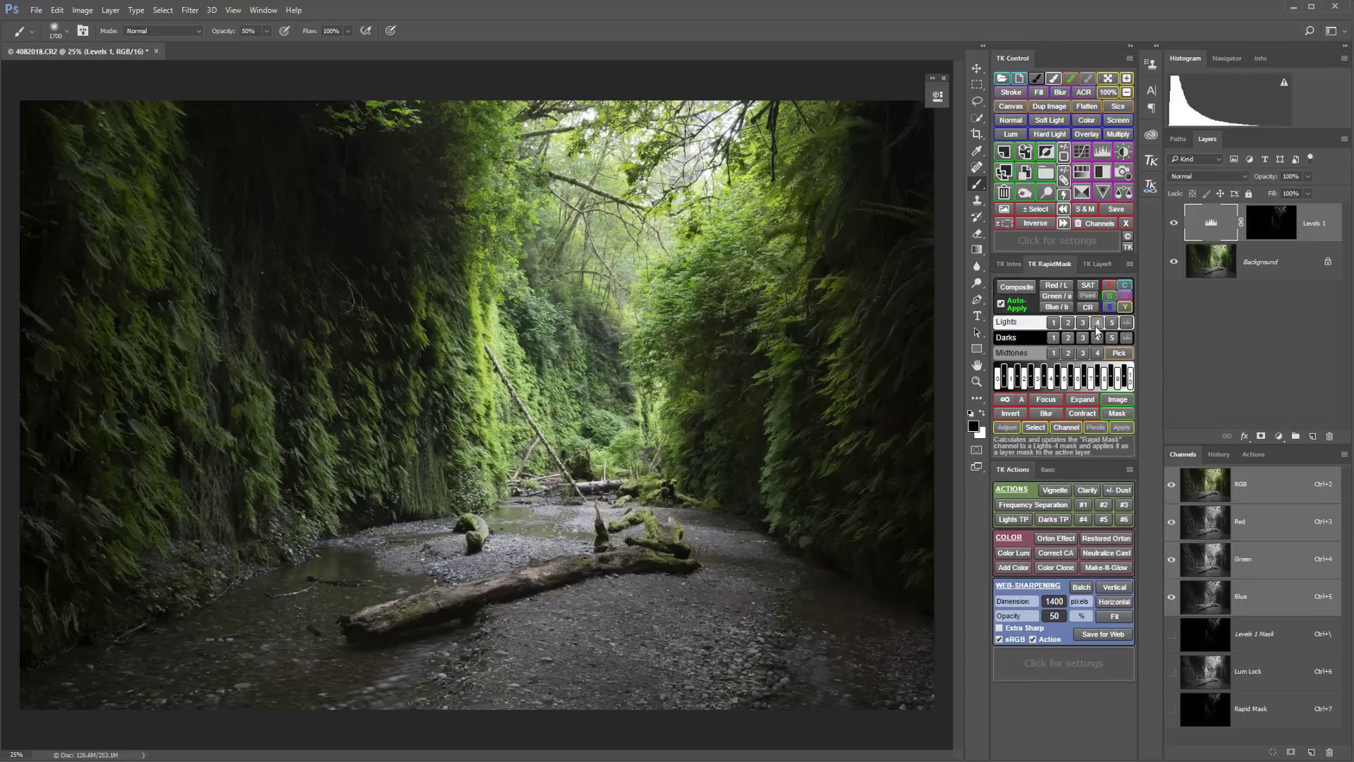
pyautogui.click(1053, 353)
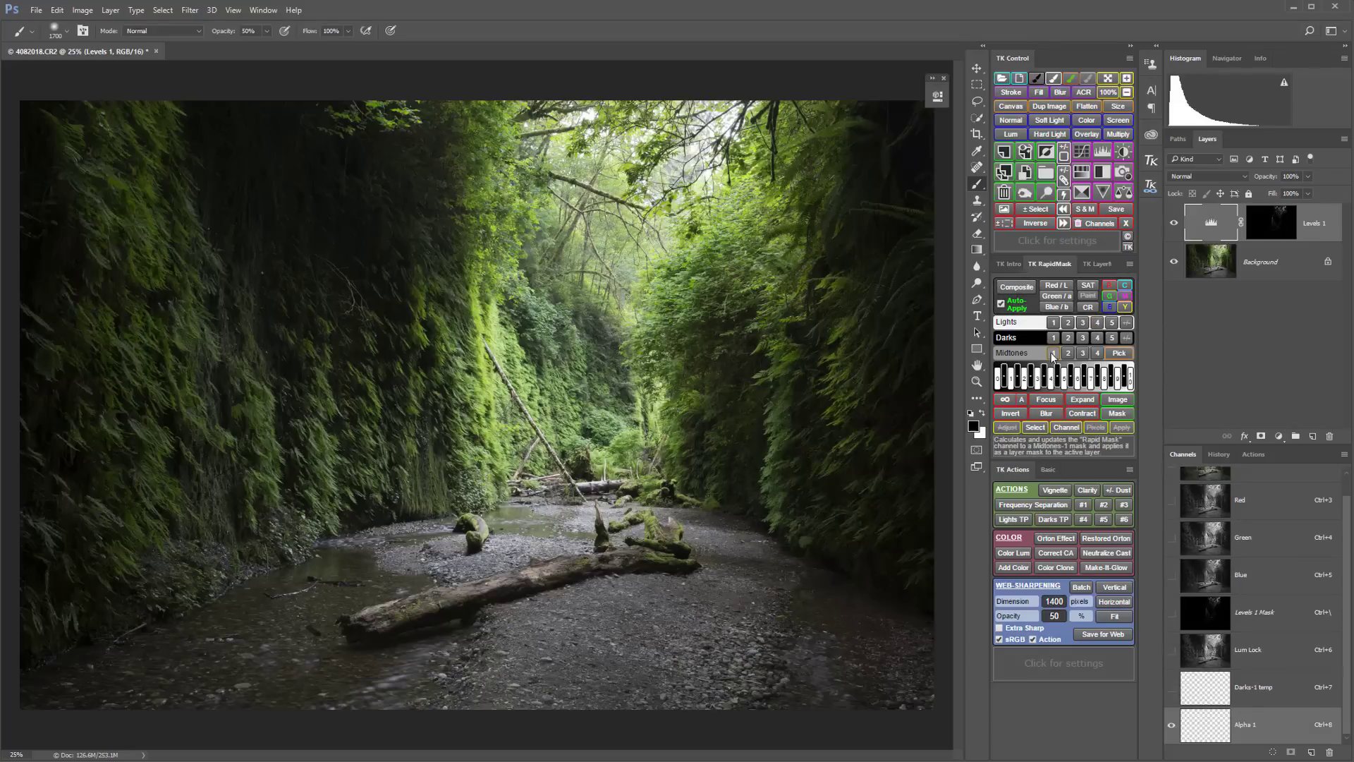
pyautogui.click(1067, 353)
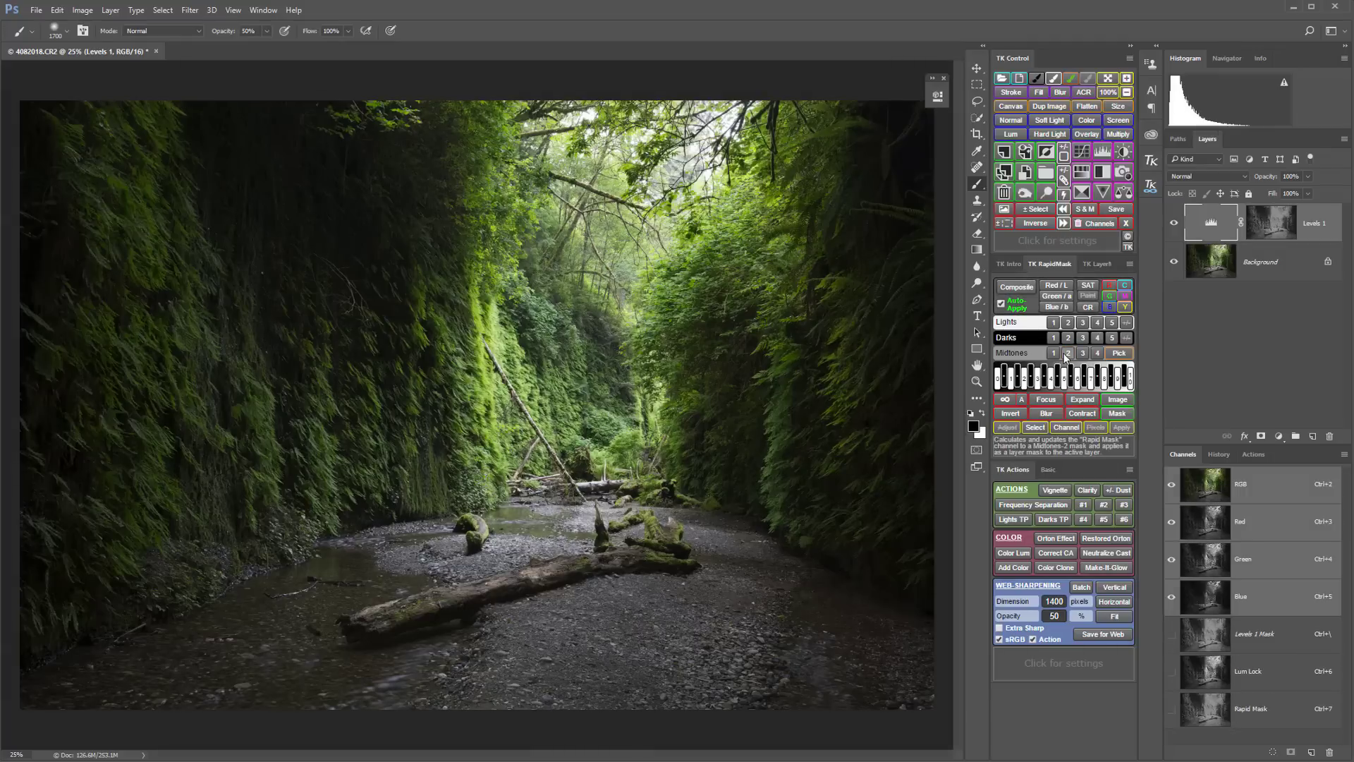
# - Toggle Levels 1 visibility twice to compare the photo with and without it
pyautogui.click(1174, 223)
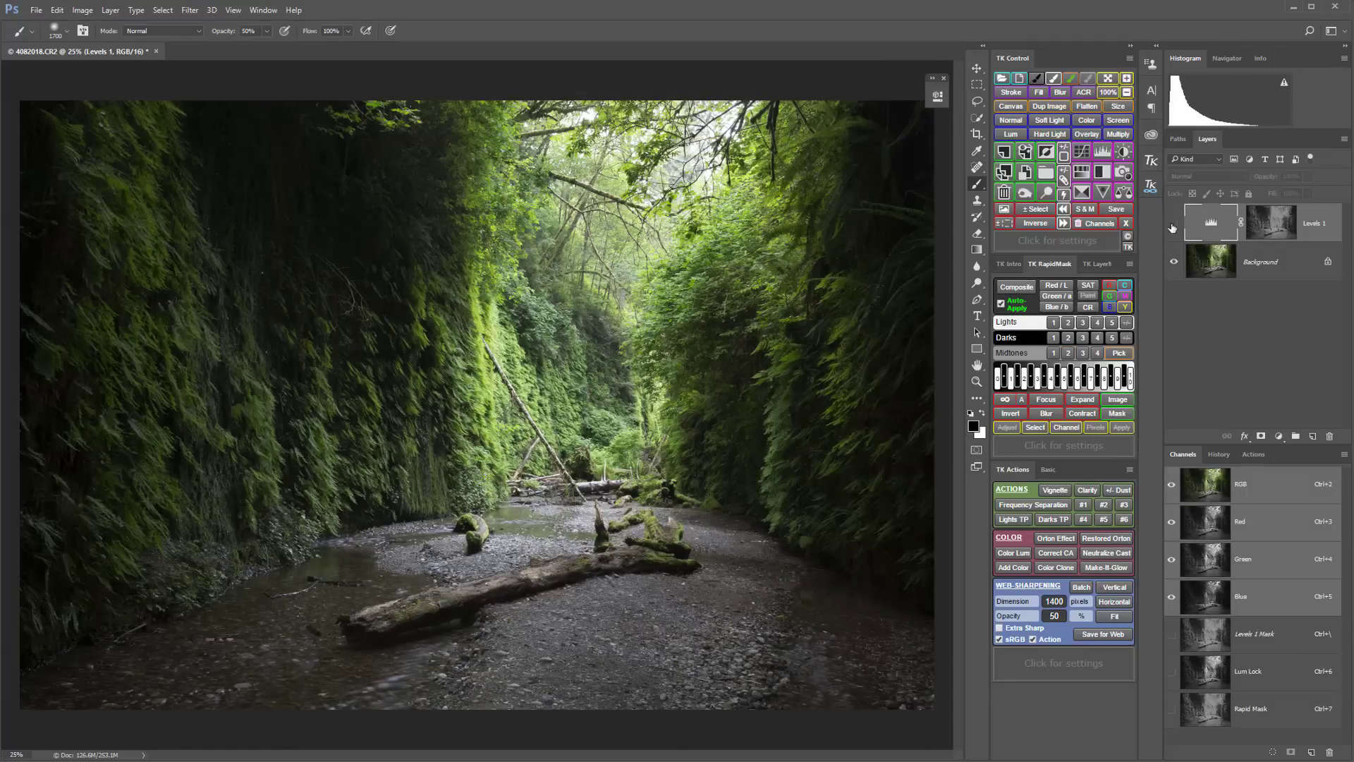
pyautogui.click(1173, 224)
pyautogui.click(1174, 225)
pyautogui.click(1173, 224)
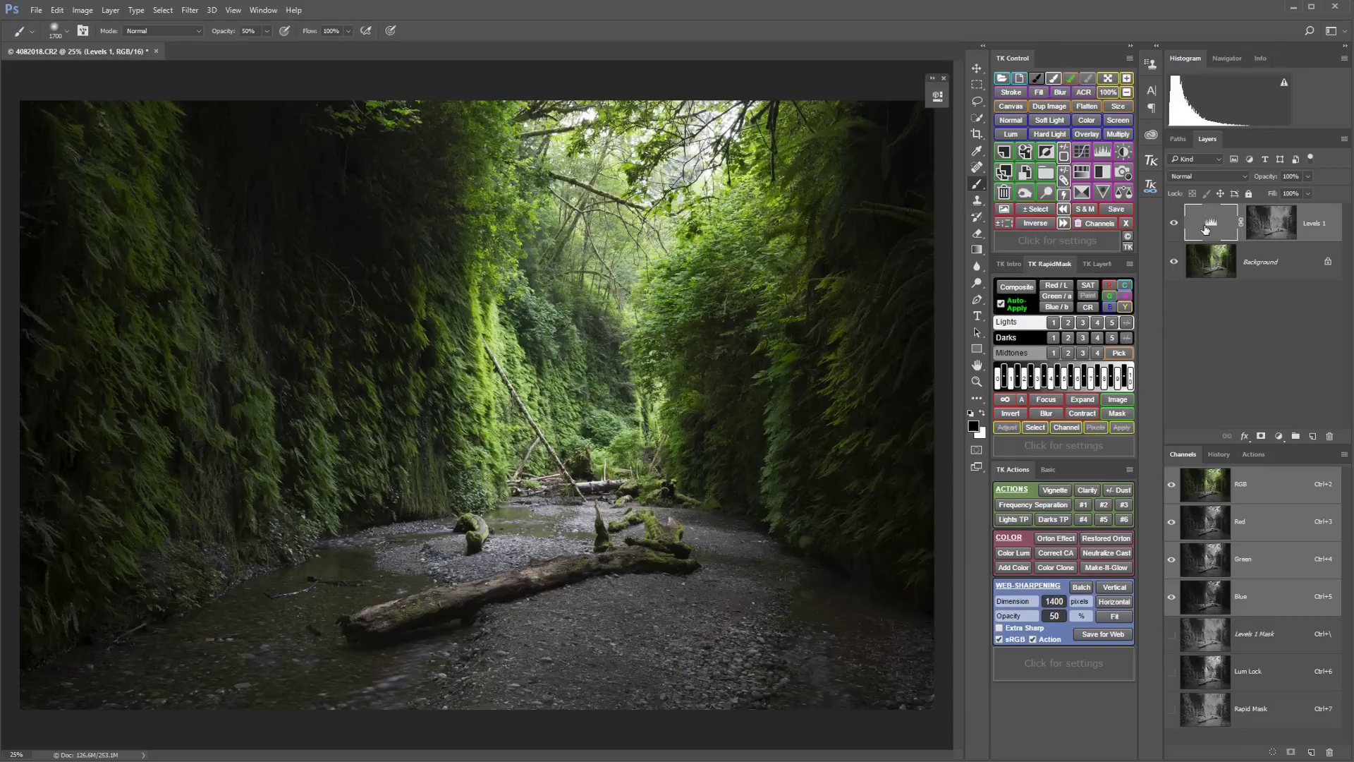
# - Darken the Levels 1 adjustment by raising its black point and darkening the midtones
pyautogui.doubleClick(1208, 224)
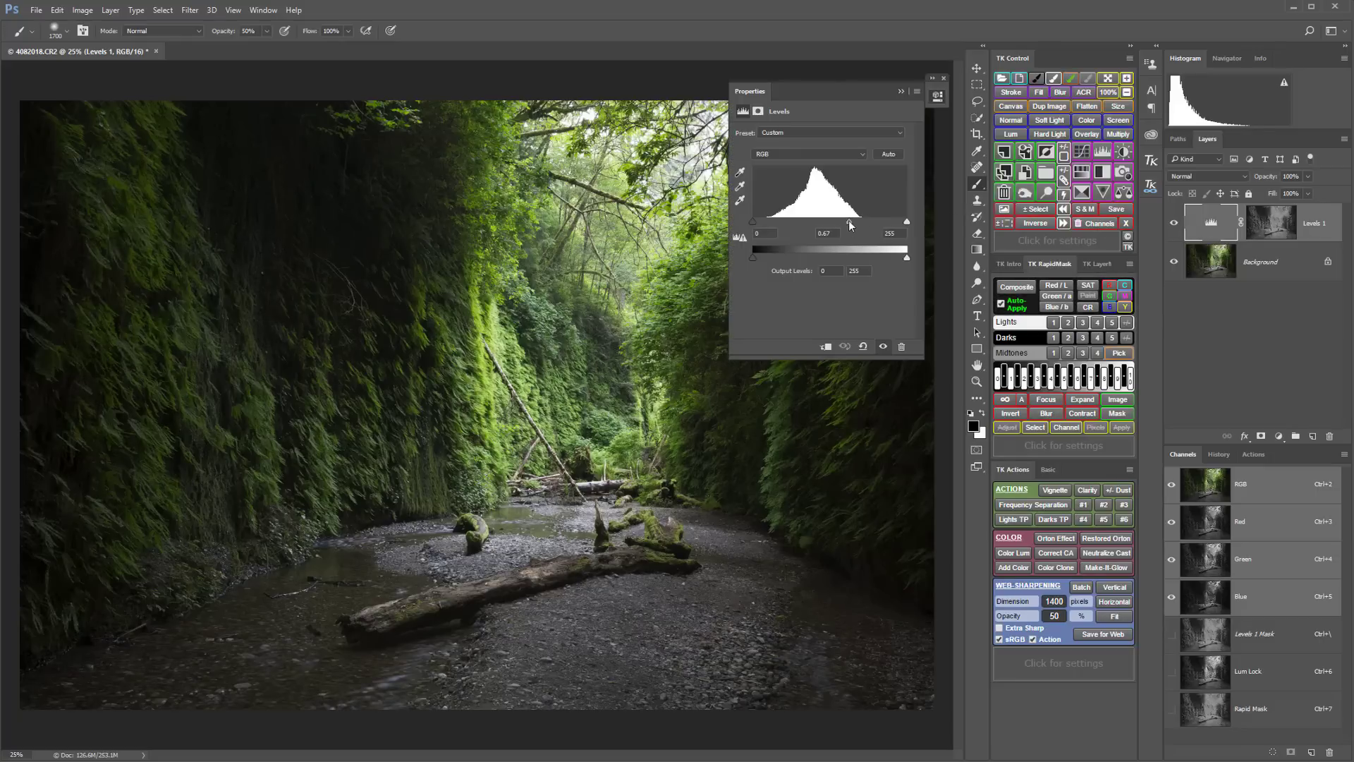
pyautogui.moveTo(848, 220); pyautogui.dragTo(861, 223)
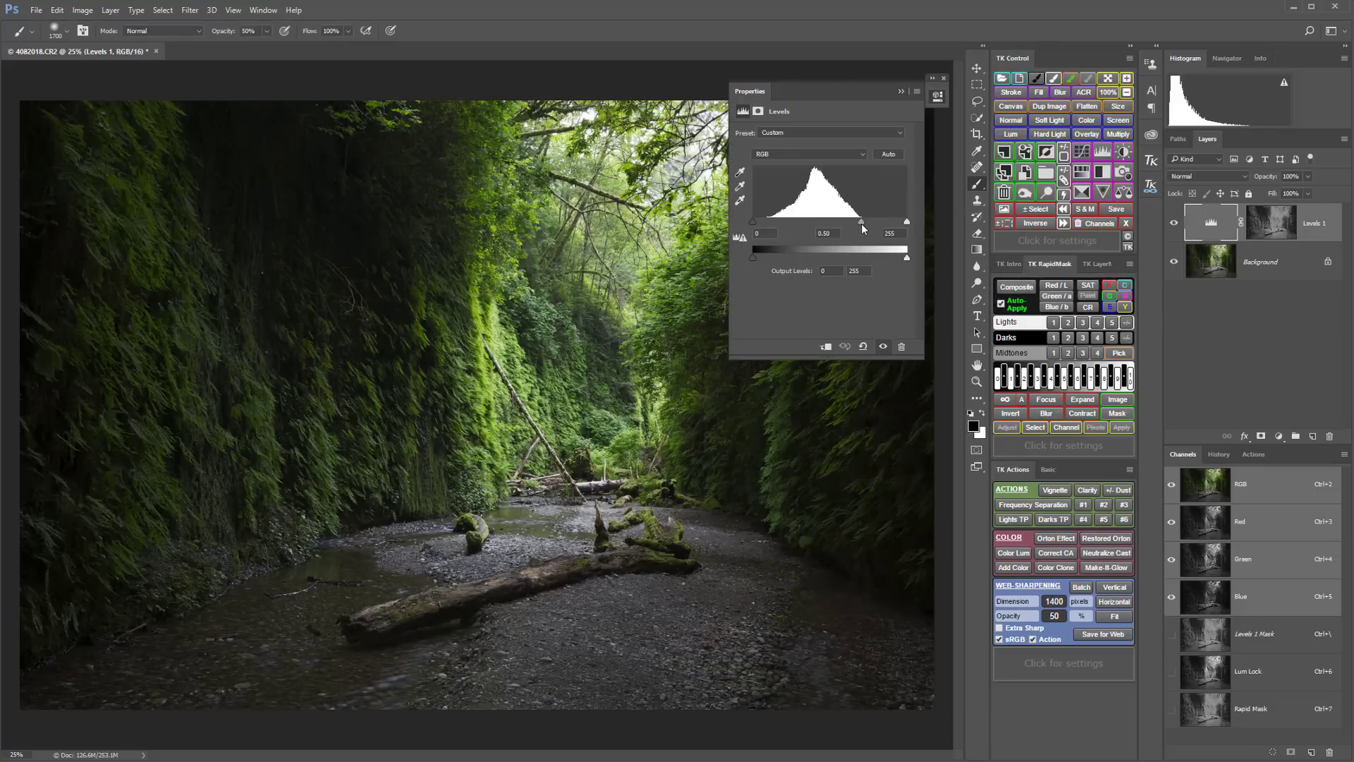
pyautogui.moveTo(752, 220); pyautogui.dragTo(764, 222)
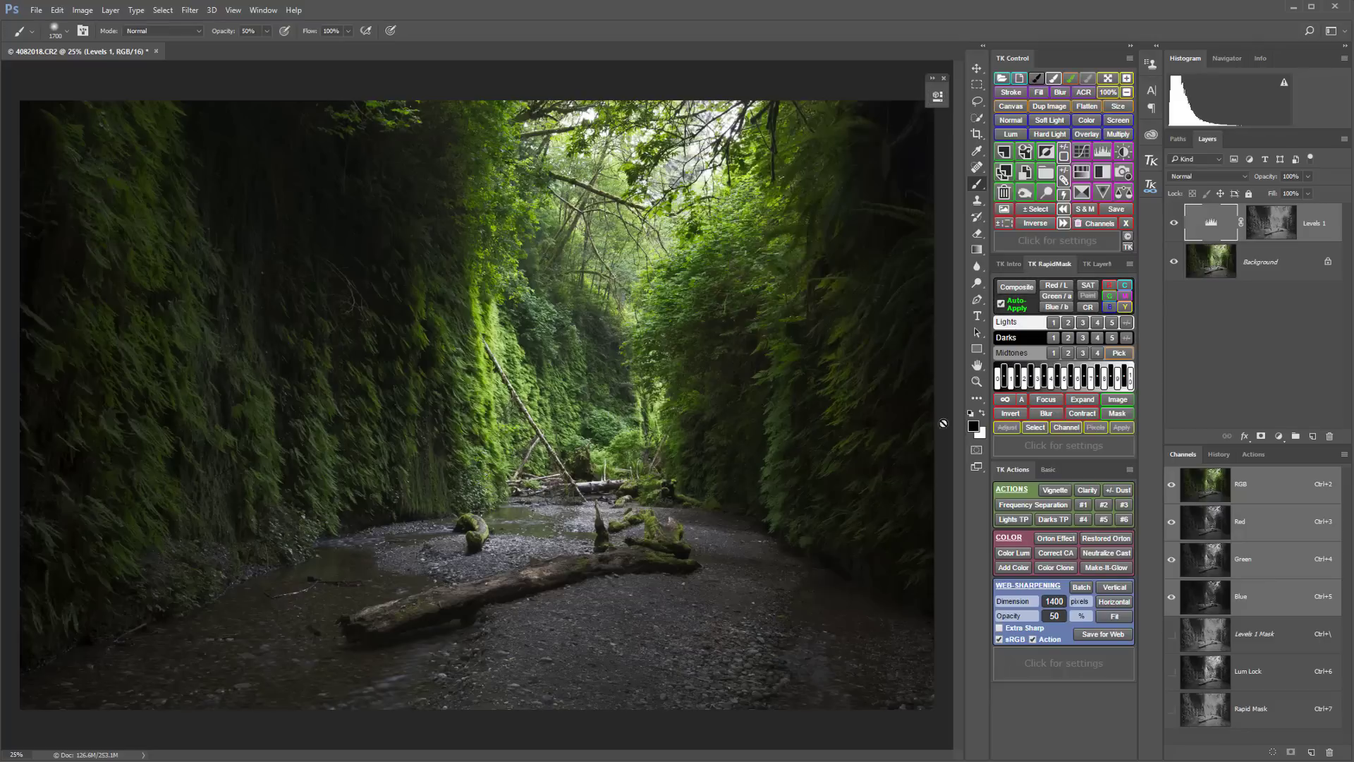
# - Apply Levels to the Levels 1 mask: gamma 0.89, white input 215, output black 27. Then compare
pyautogui.click(1005, 400)
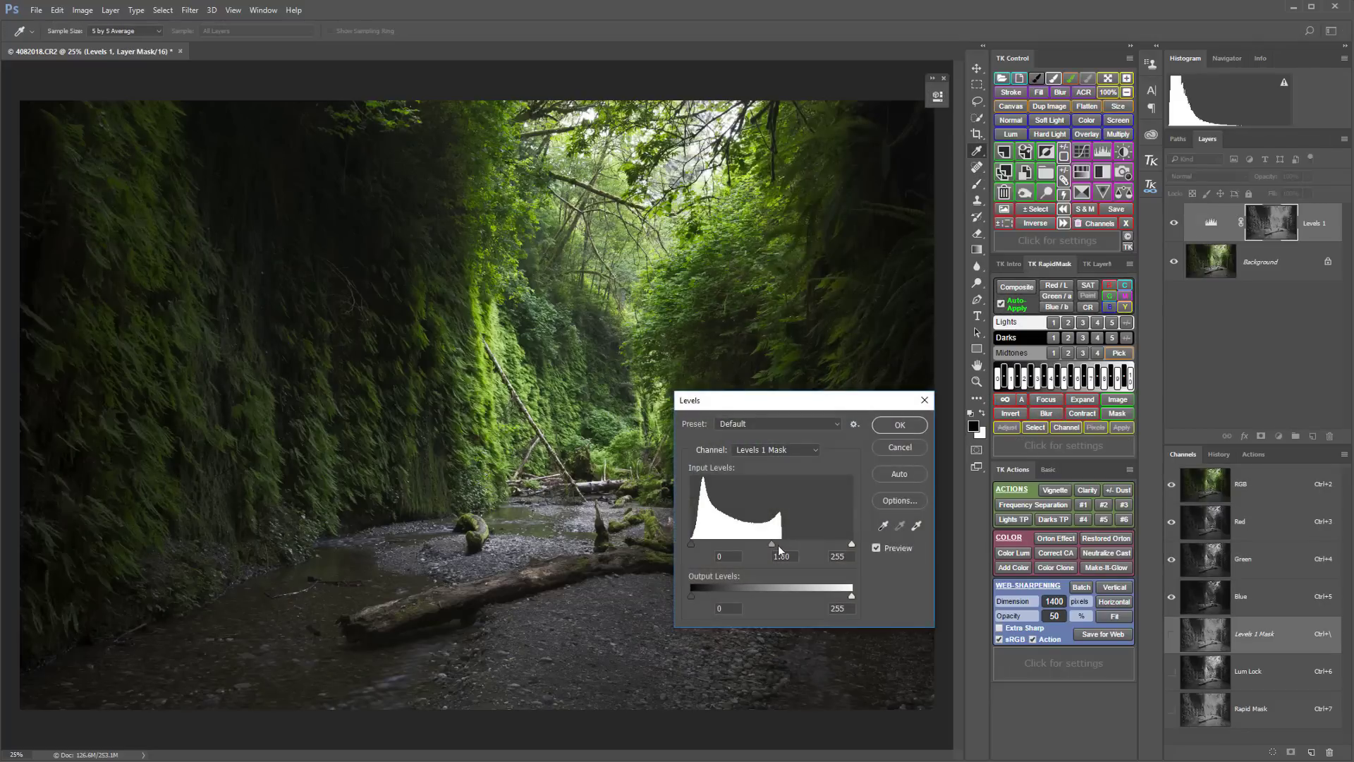
pyautogui.moveTo(772, 543); pyautogui.dragTo(827, 543)
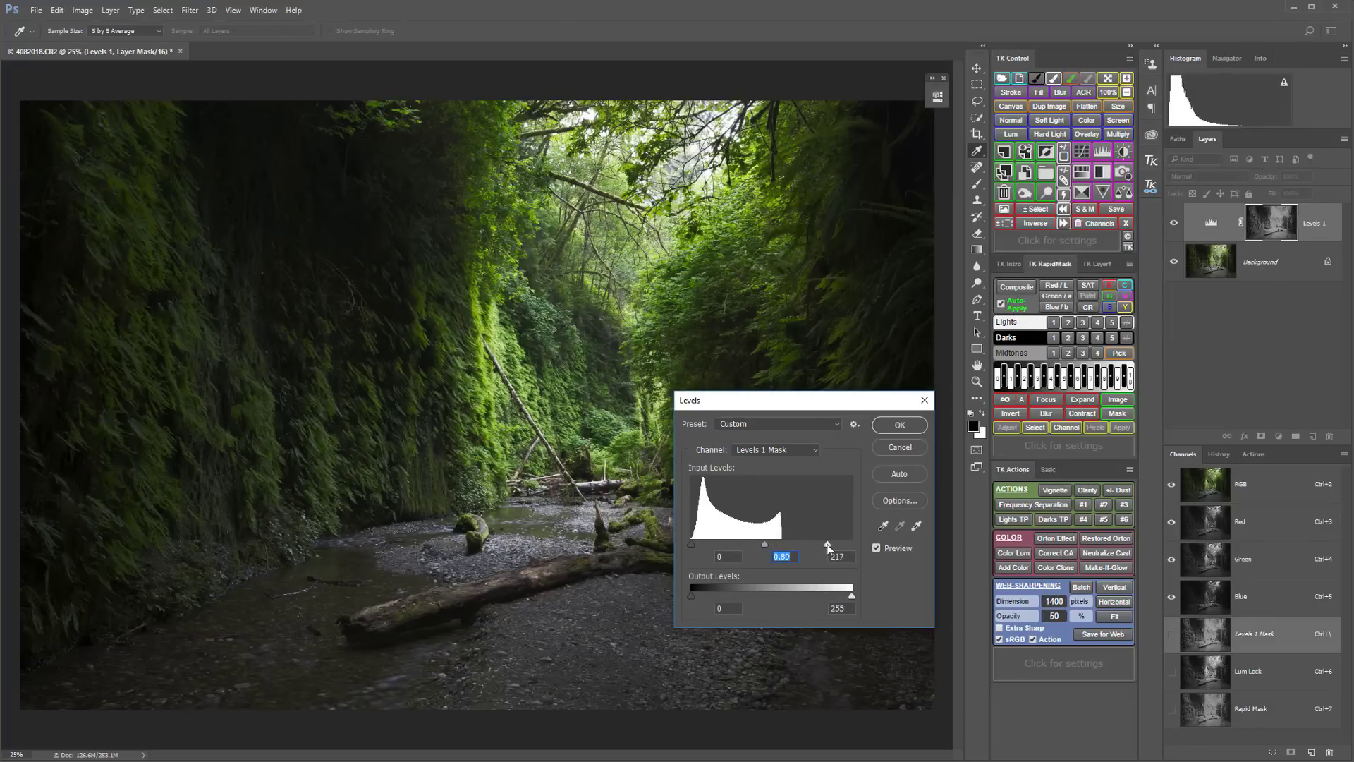
pyautogui.moveTo(693, 595); pyautogui.dragTo(705, 595)
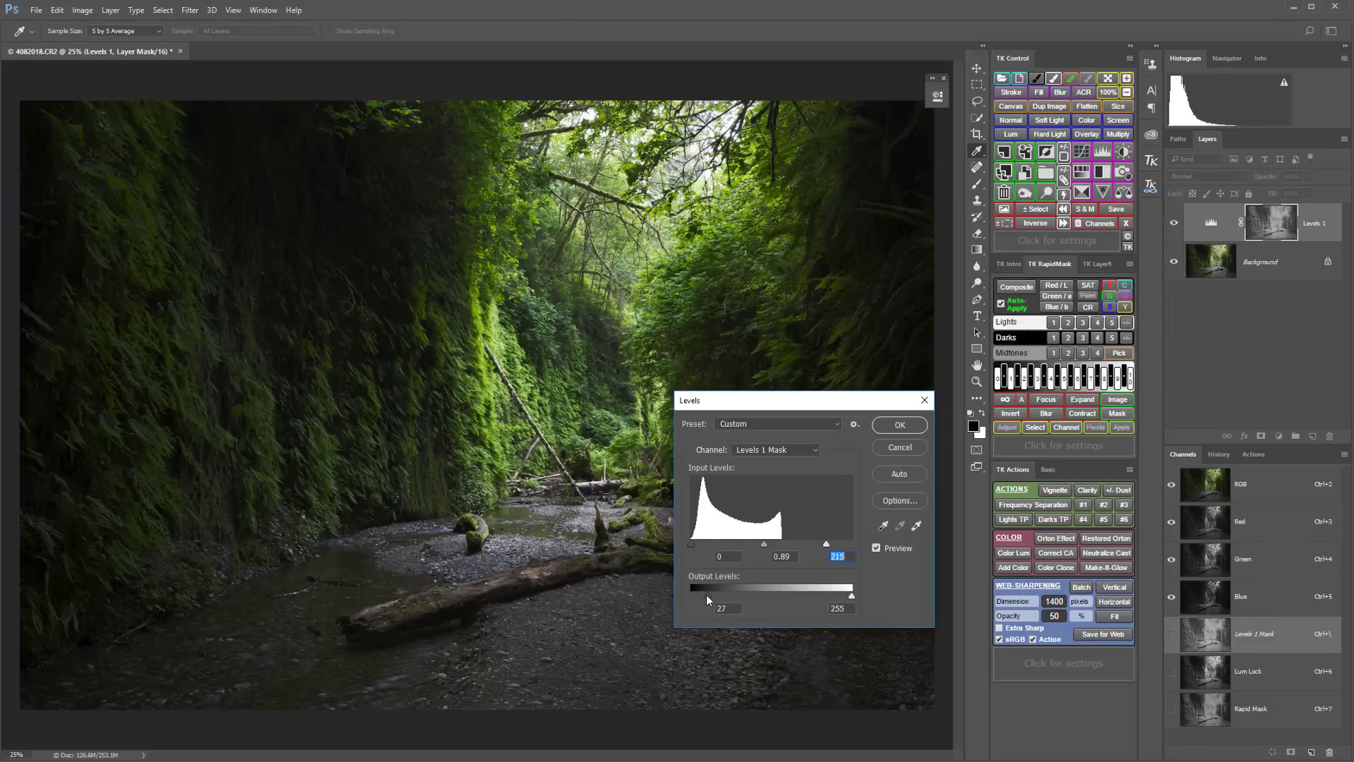
pyautogui.click(886, 427)
pyautogui.click(1175, 224)
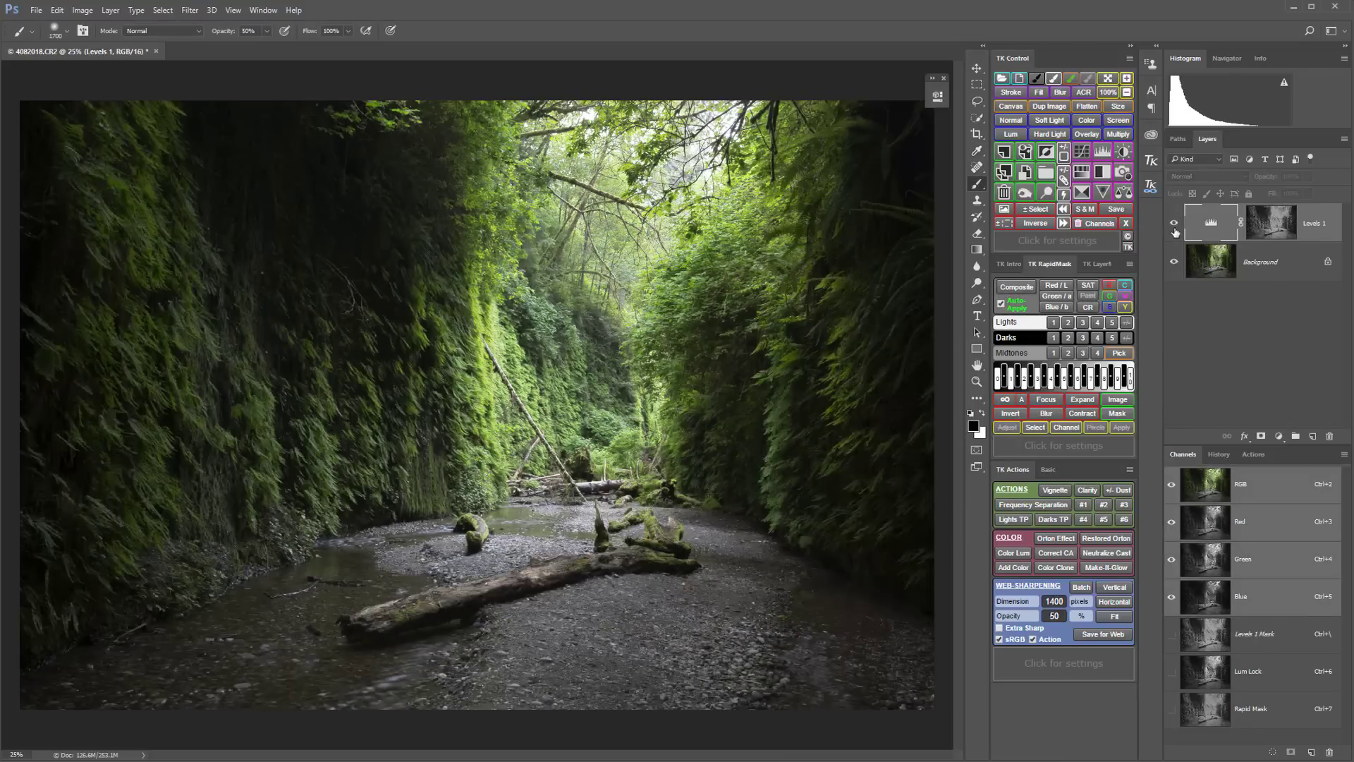
pyautogui.click(1174, 225)
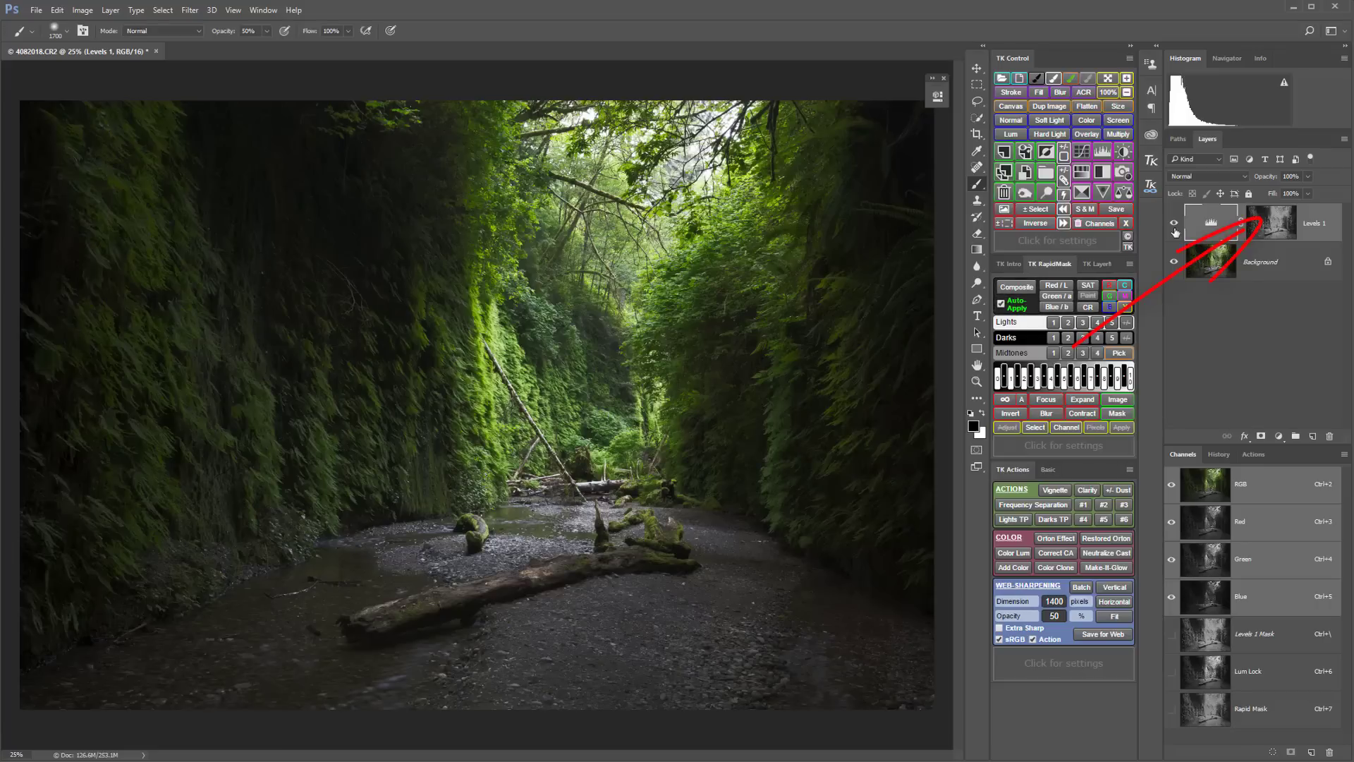
# - Turn off Auto-Apply and view the Rapid Mask in grayscale. Apply Levels with midtones 0.73 and white input 180
pyautogui.click(1002, 304)
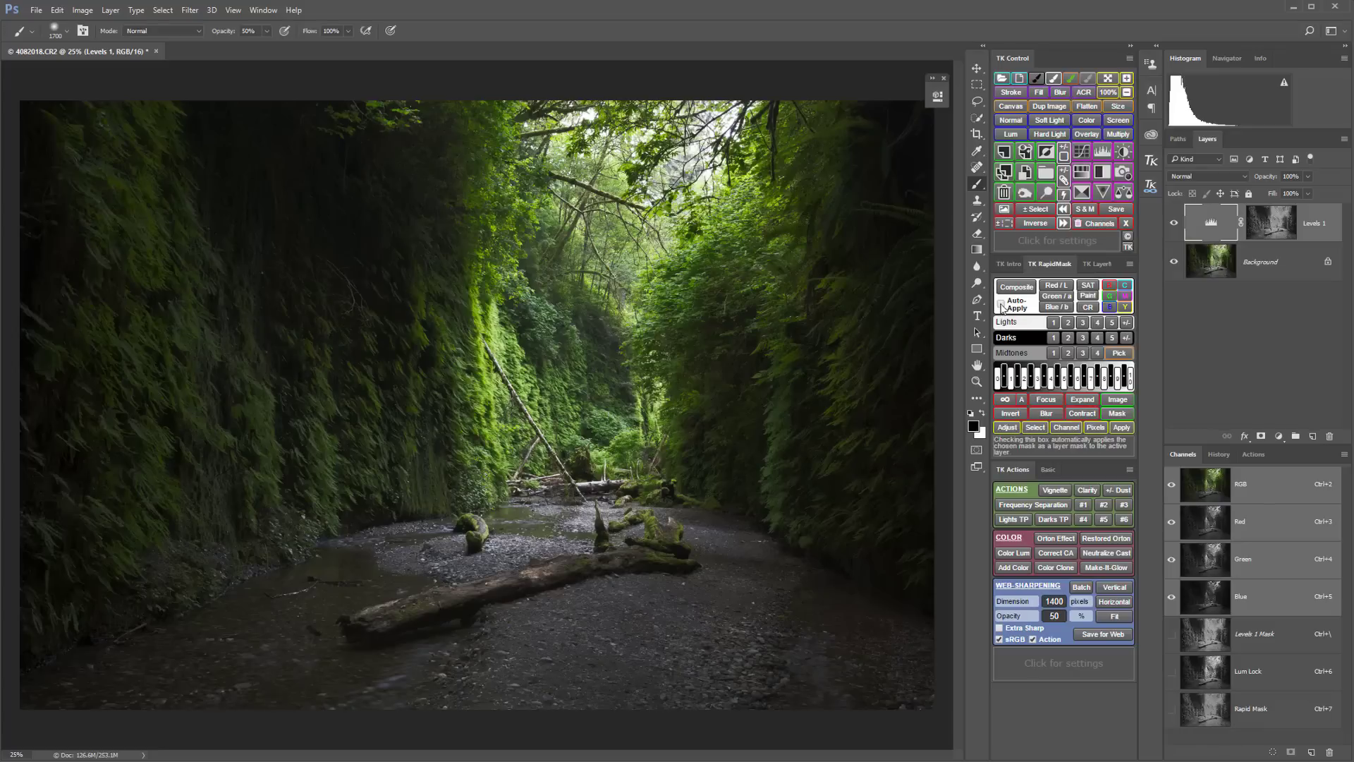
pyautogui.click(1116, 416)
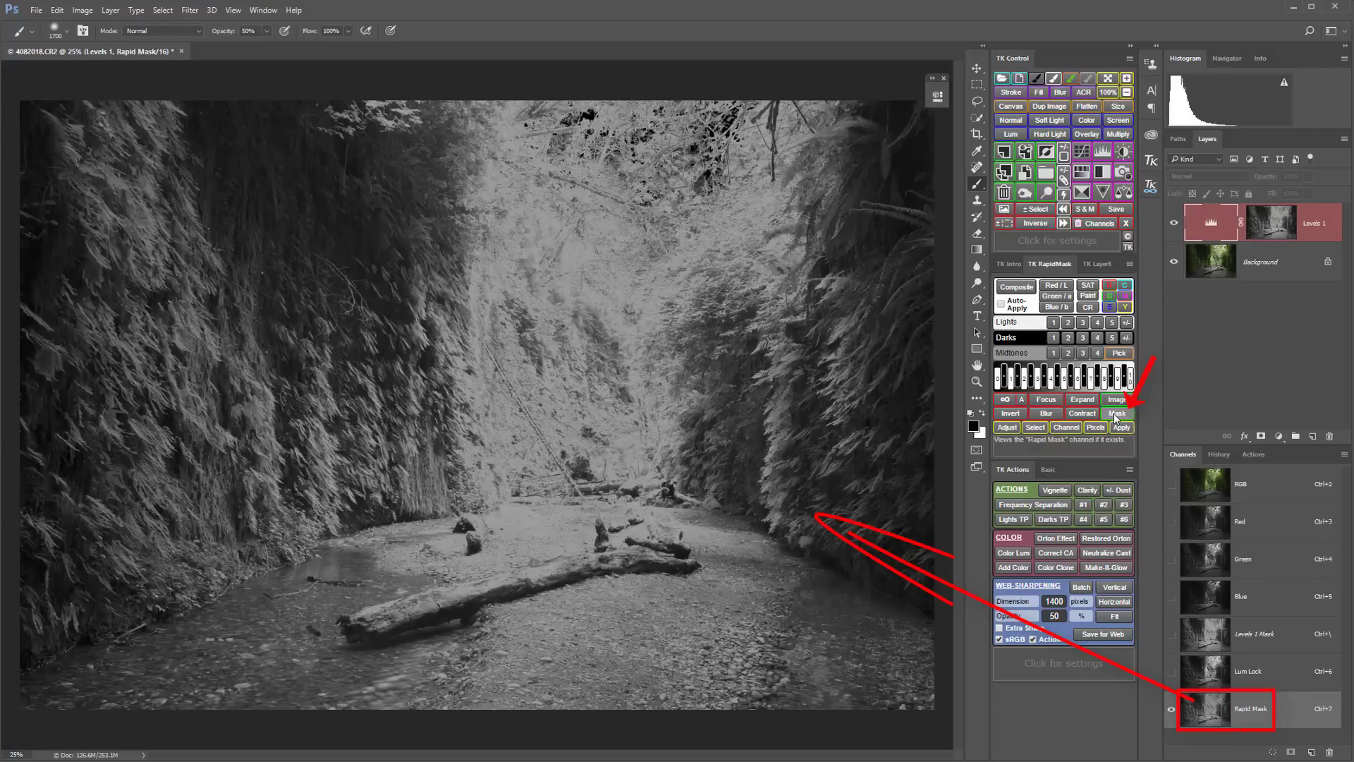
pyautogui.click(1006, 400)
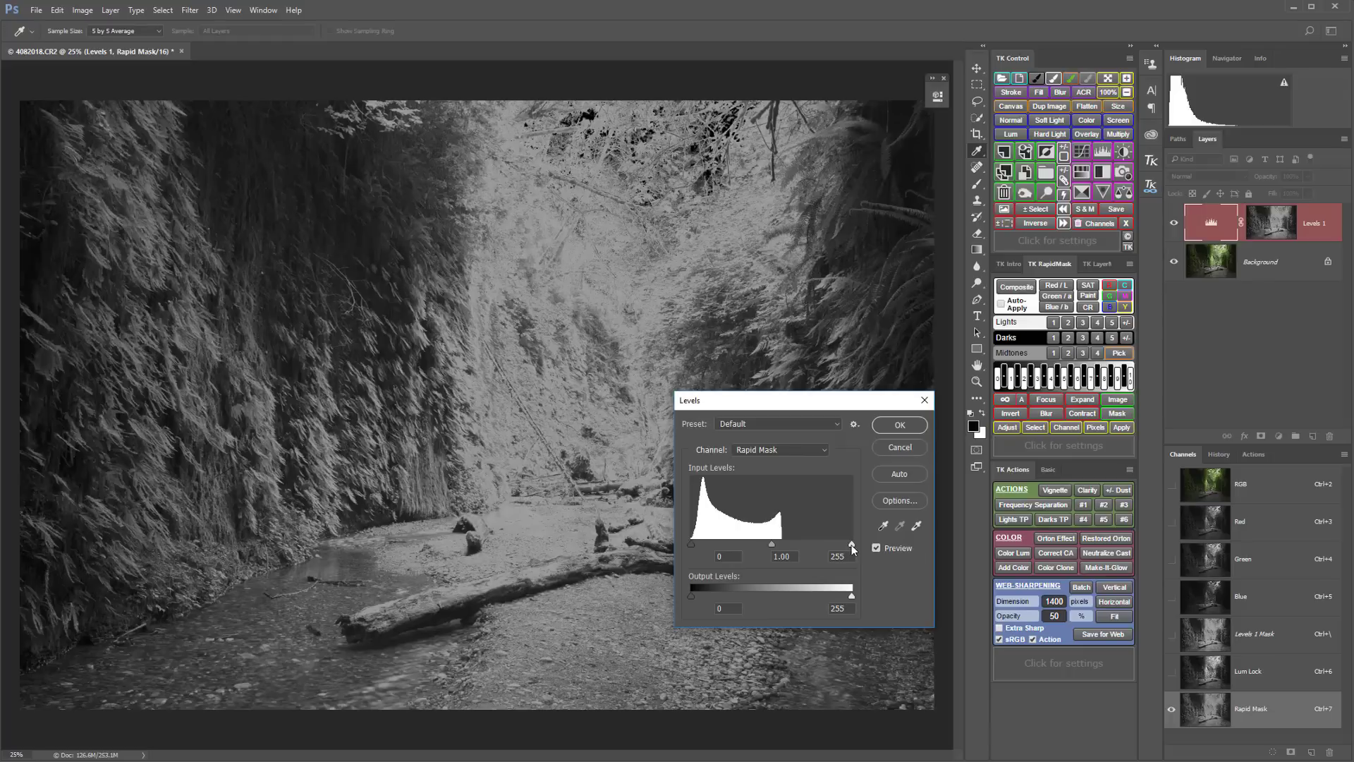
pyautogui.moveTo(852, 545); pyautogui.dragTo(758, 545)
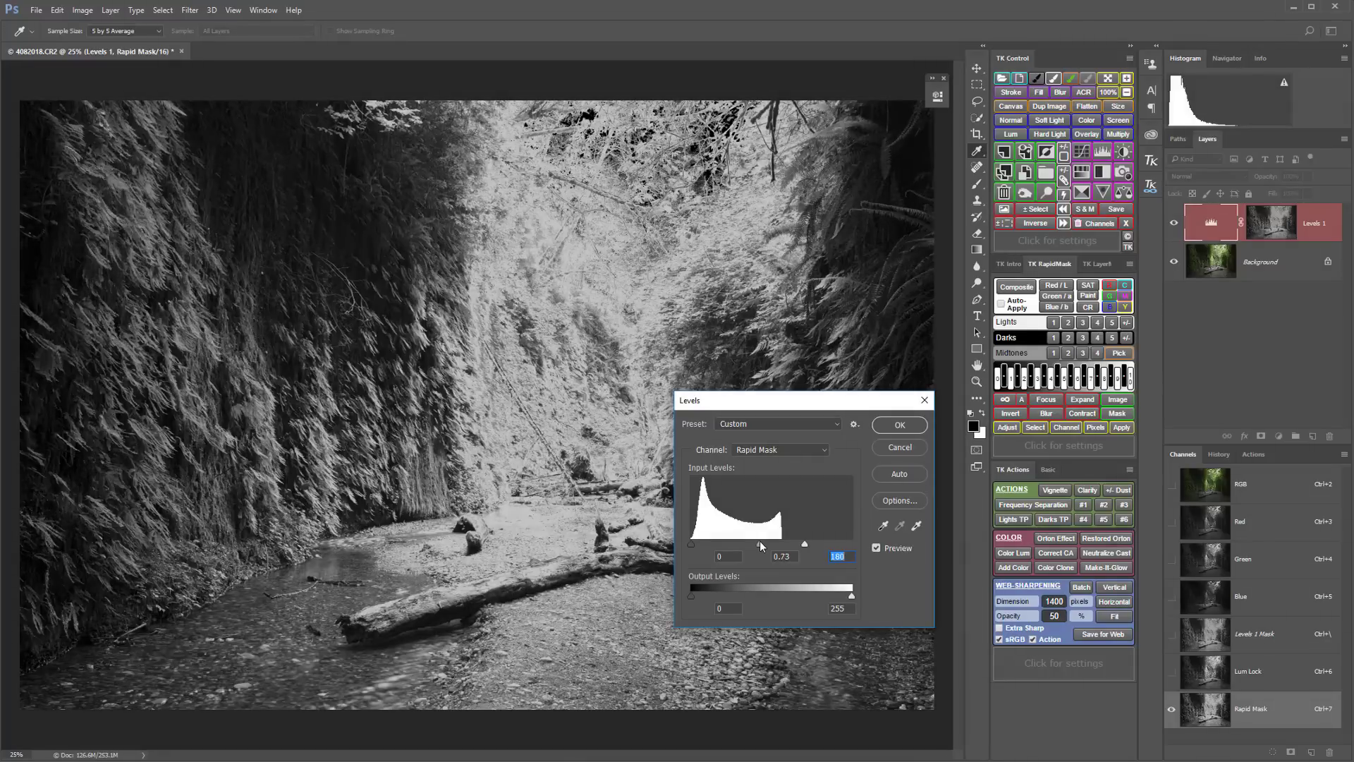
pyautogui.click(916, 426)
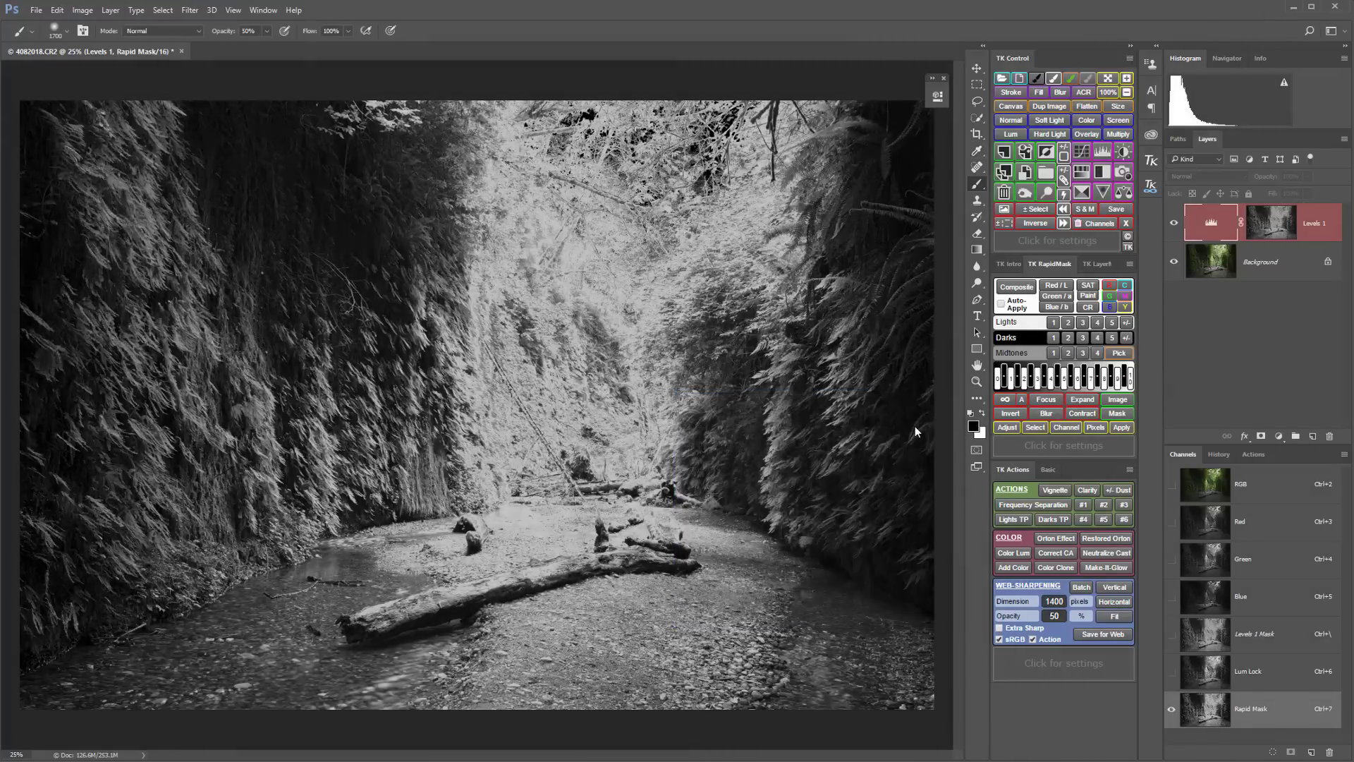
# - Paint the Rapid Mask black over the left fern wall and white across the top canopy
pyautogui.click(1037, 79)
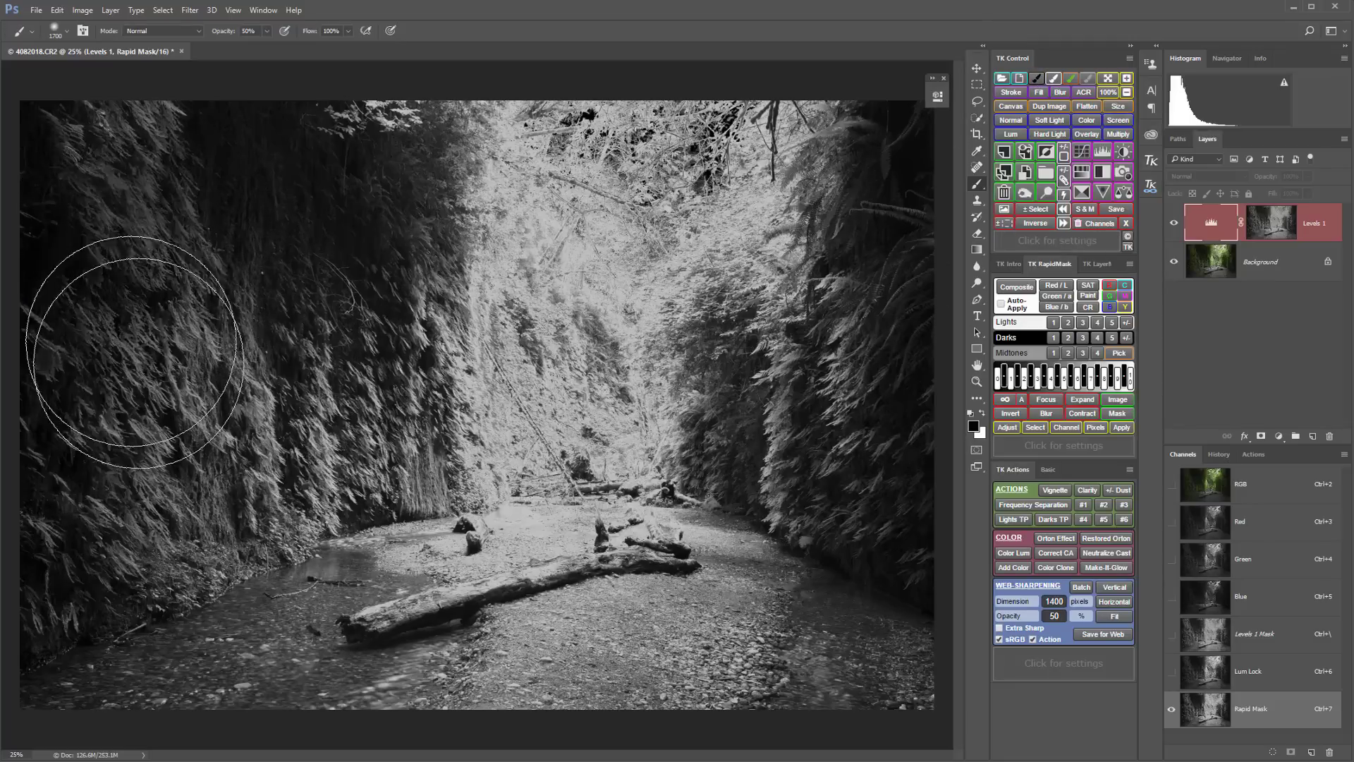
pyautogui.moveTo(136, 352)
pyautogui.mouseDown()
pyautogui.moveTo(185, 434)
pyautogui.moveTo(127, 252)
pyautogui.moveTo(76, 324)
pyautogui.moveTo(137, 480)
pyautogui.moveTo(205, 494)
pyautogui.moveTo(314, 465)
pyautogui.moveTo(223, 417)
pyautogui.moveTo(134, 226)
pyautogui.moveTo(92, 185)
pyautogui.moveTo(69, 259)
pyautogui.moveTo(66, 670)
pyautogui.moveTo(242, 670)
pyautogui.moveTo(365, 621)
pyautogui.moveTo(524, 693)
pyautogui.moveTo(702, 614)
pyautogui.moveTo(852, 568)
pyautogui.moveTo(919, 356)
pyautogui.moveTo(701, 598)
pyautogui.moveTo(824, 407)
pyautogui.moveTo(849, 411)
pyautogui.moveTo(869, 234)
pyautogui.moveTo(845, 267)
pyautogui.moveTo(865, 250)
pyautogui.moveTo(853, 528)
pyautogui.moveTo(691, 660)
pyautogui.moveTo(444, 695)
pyautogui.moveTo(792, 686)
pyautogui.moveTo(897, 647)
pyautogui.moveTo(503, 670)
pyautogui.moveTo(594, 653)
pyautogui.moveTo(434, 538)
pyautogui.moveTo(167, 267)
pyautogui.moveTo(125, 164)
pyautogui.moveTo(150, 449)
pyautogui.moveTo(191, 557)
pyautogui.moveTo(332, 656)
pyautogui.moveTo(355, 670)
pyautogui.moveTo(686, 671)
pyautogui.moveTo(793, 443)
pyautogui.moveTo(765, 333)
pyautogui.moveTo(719, 444)
pyautogui.moveTo(642, 566)
pyautogui.moveTo(834, 642)
pyautogui.mouseUp()
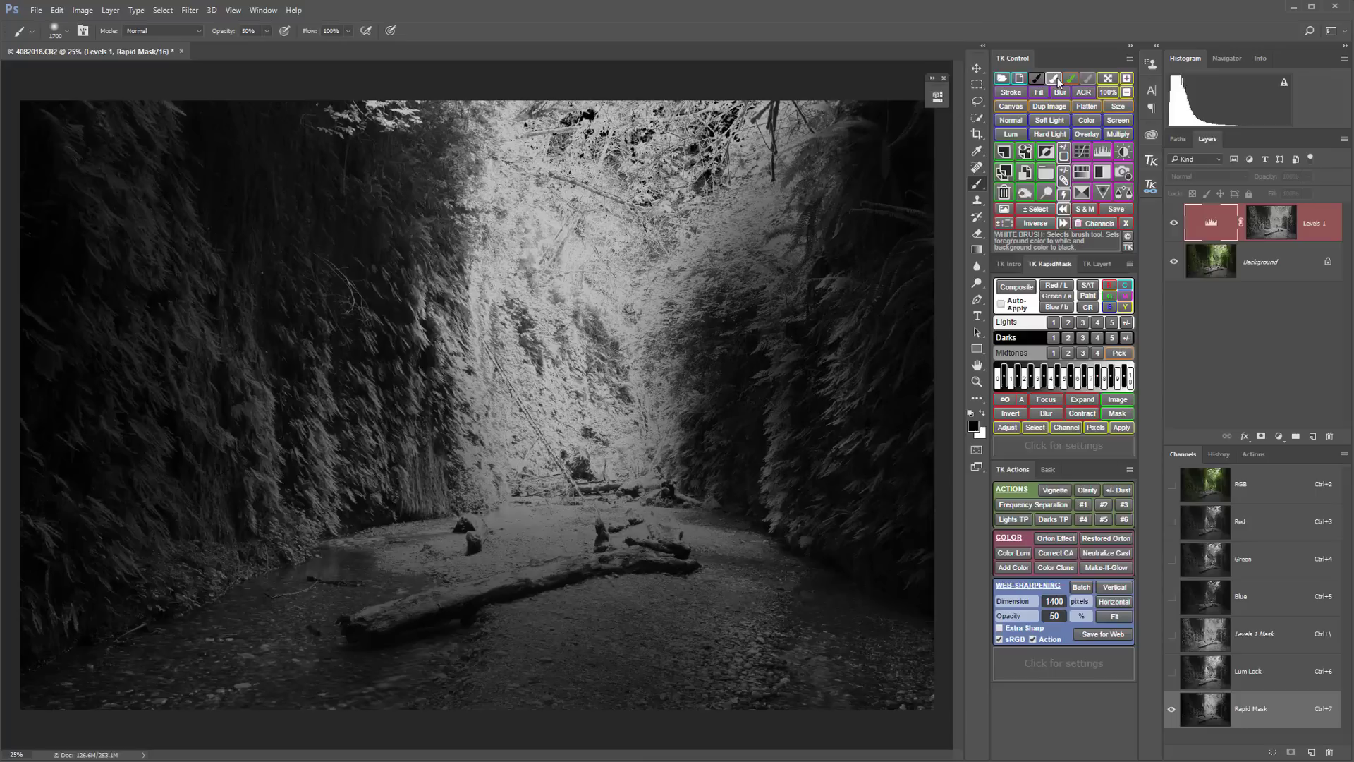
pyautogui.press('x')
pyautogui.moveTo(615, 161)
pyautogui.mouseDown()
pyautogui.moveTo(605, 85)
pyautogui.moveTo(696, 136)
pyautogui.moveTo(689, 121)
pyautogui.moveTo(625, 134)
pyautogui.moveTo(647, 146)
pyautogui.mouseUp()
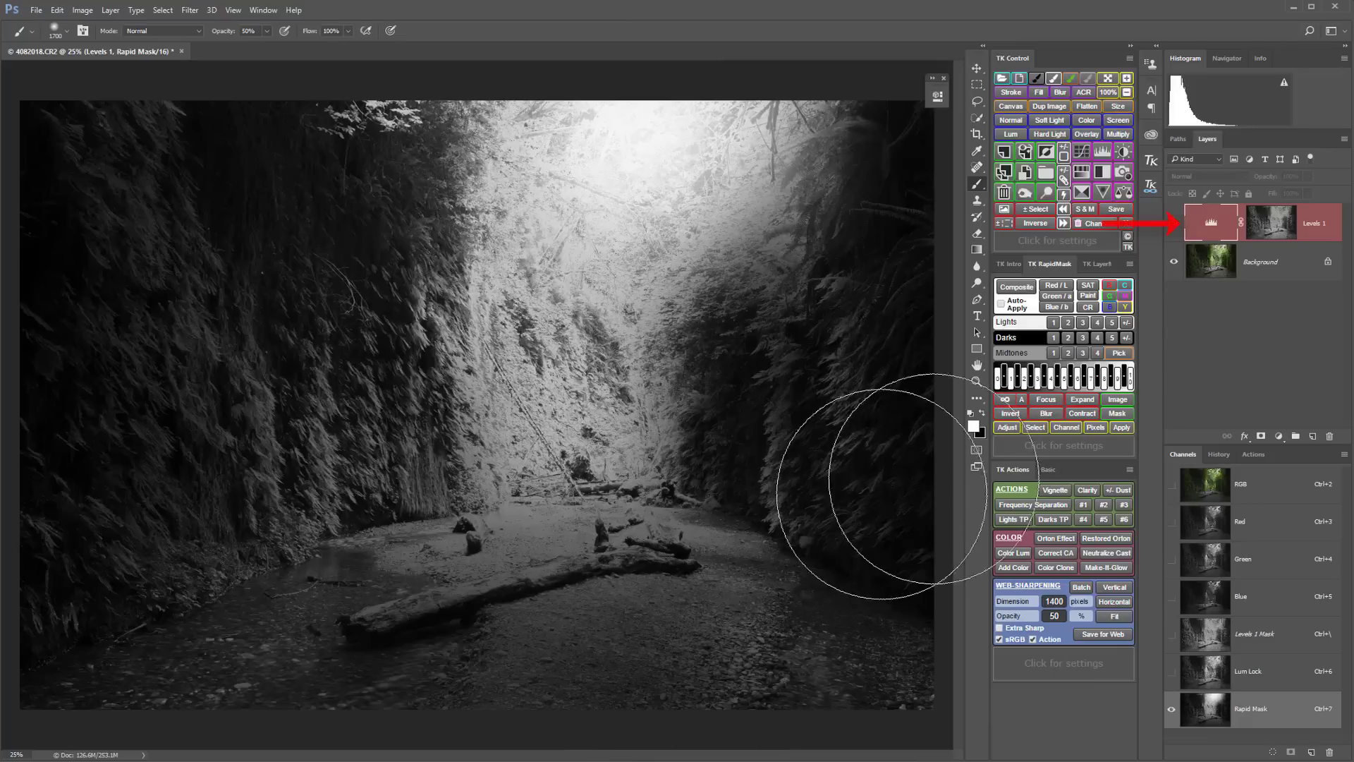
pyautogui.click(1127, 431)
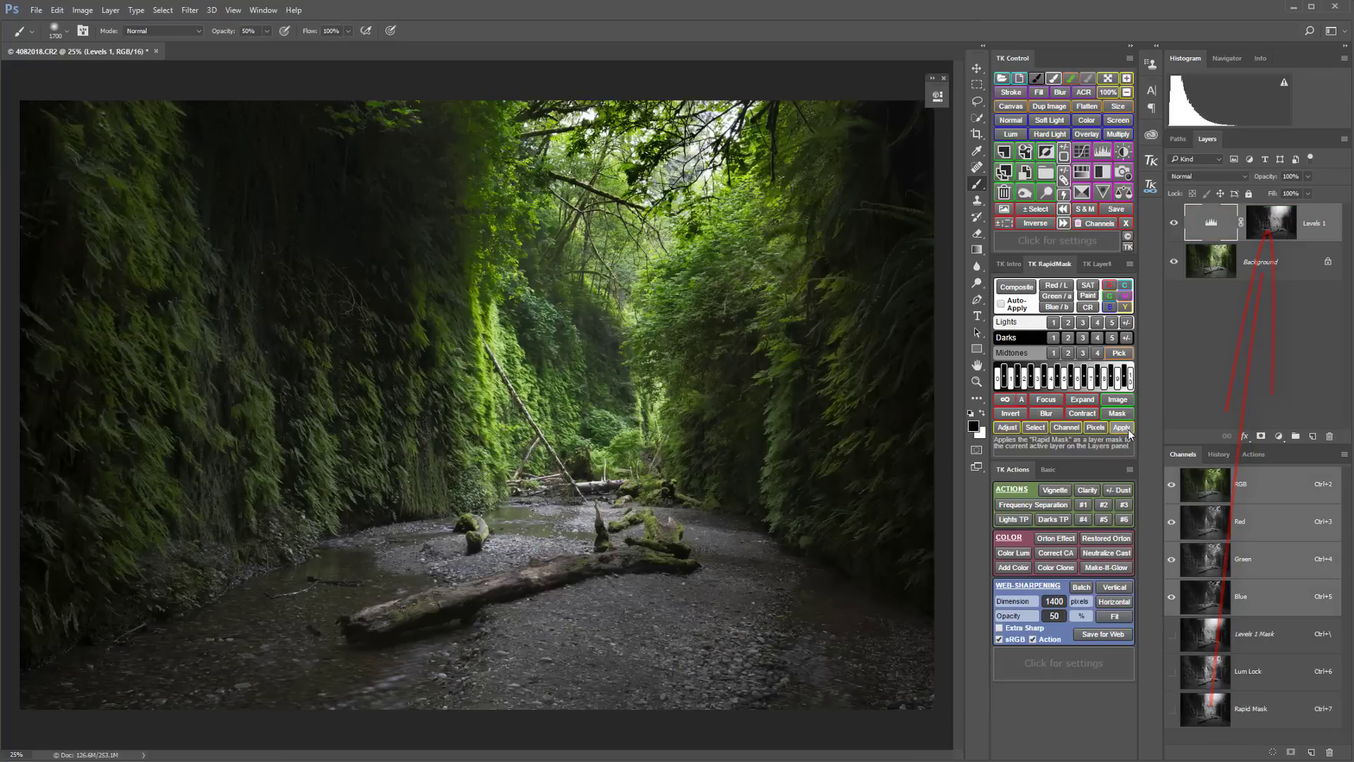
pyautogui.click(1175, 224)
pyautogui.click(1175, 225)
pyautogui.click(1175, 224)
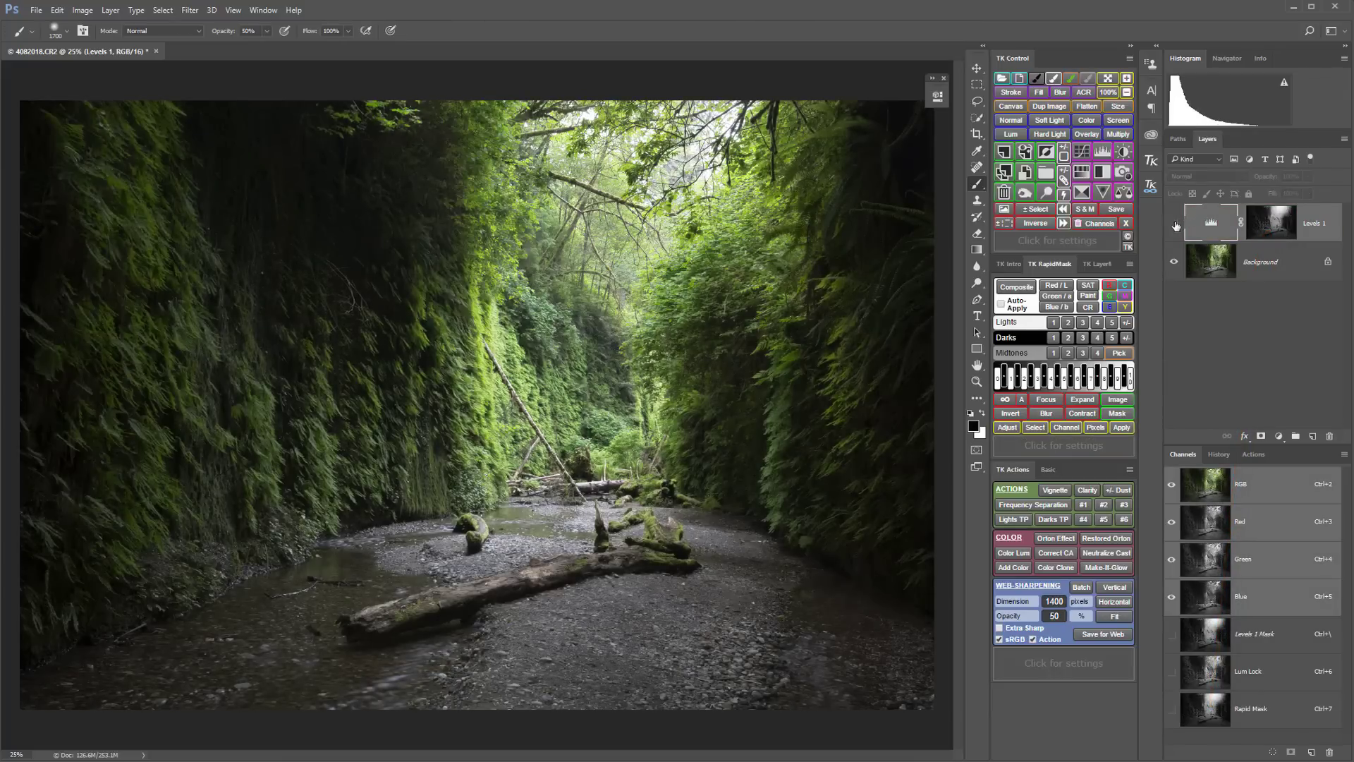
pyautogui.click(1175, 224)
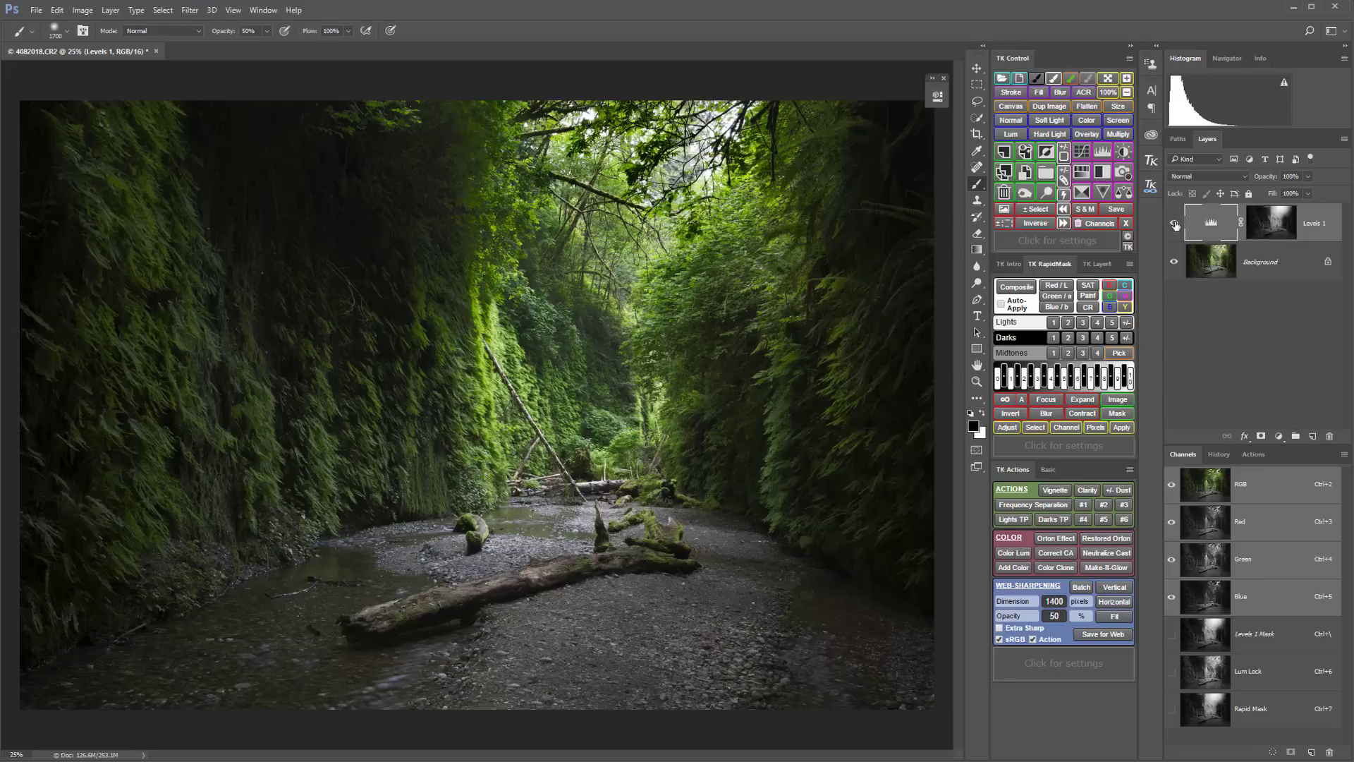